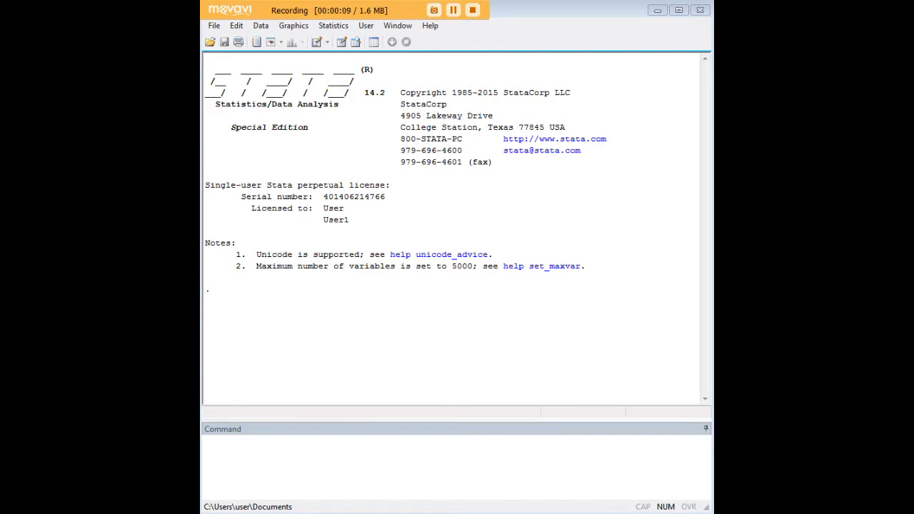
Paste 'set obs 100' and 'gen var1 = 1 in 1/50', highlighting the observation count and var1's value
left_click(578, 452)
type("set obs 100 gen var1 = 1 in 1/50")
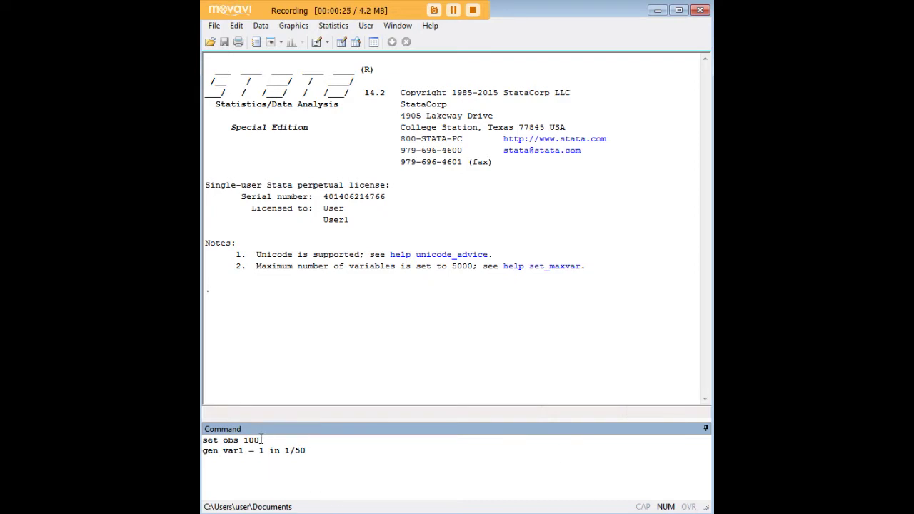
left_click_drag(262, 440, 203, 440)
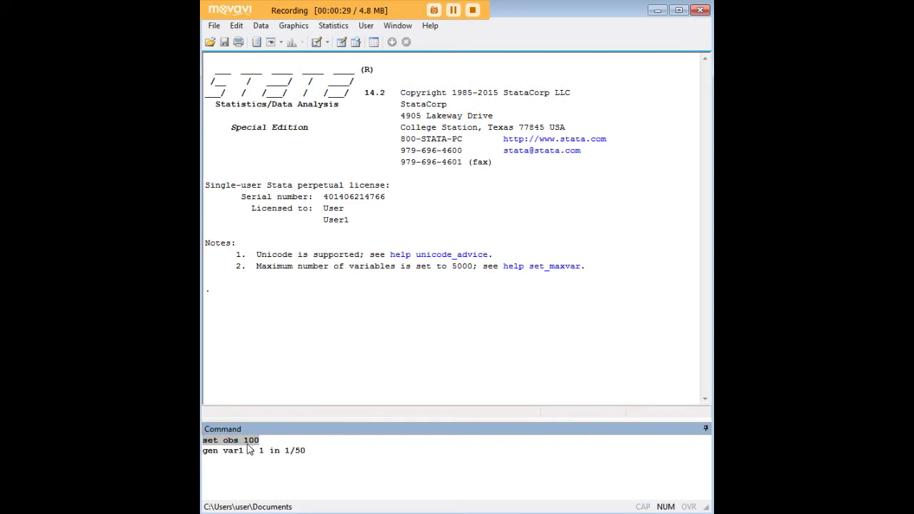
left_click(242, 440)
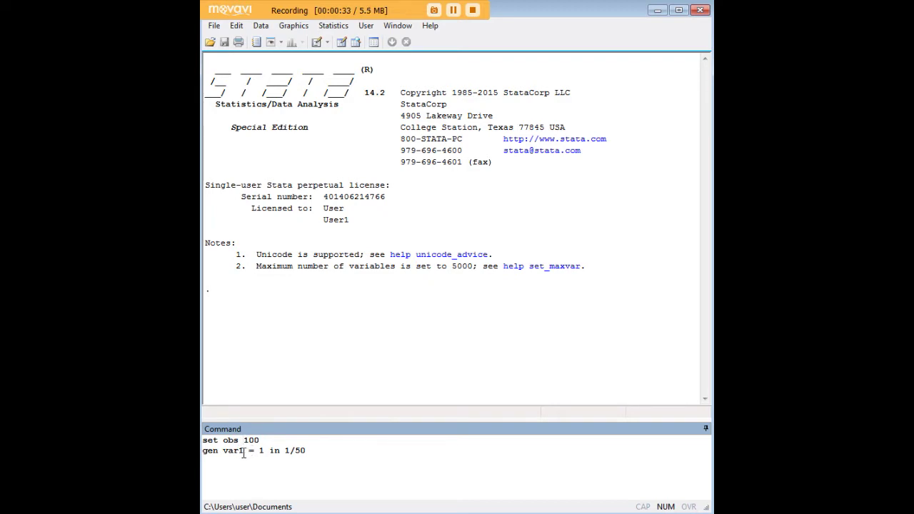
left_click_drag(243, 451, 221, 452)
double_click(261, 450)
left_click(307, 450)
Run both commands and open the dataset in the Data Editor with edit
key("Return")
type("e")
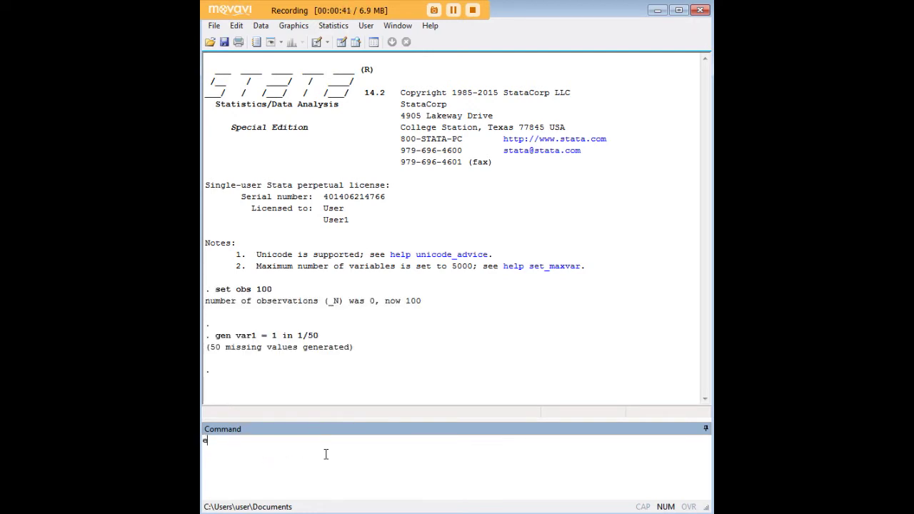
type("dit")
key("Return")
scroll(350, 310, "down", 6)
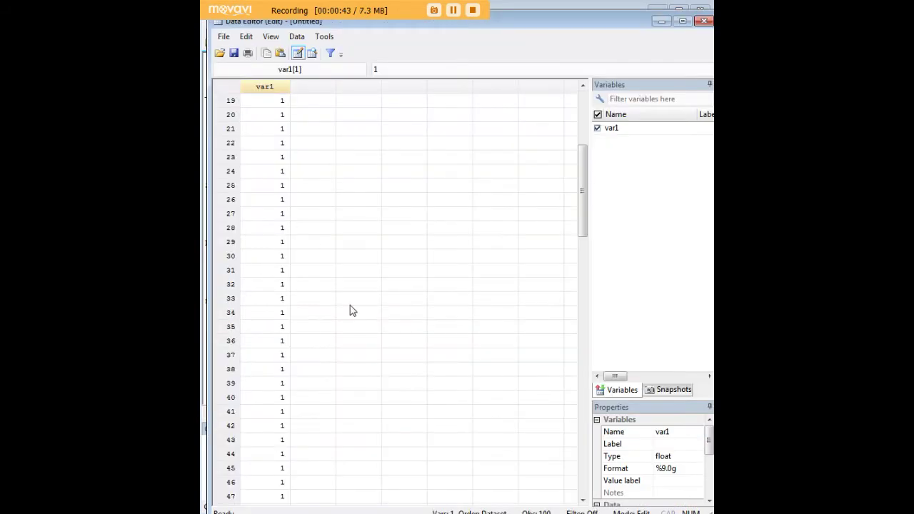
scroll(350, 310, "down", 6)
Inspect var1's missing values from row 51 onward, clearing row 64 and editing row 62
left_click(282, 300)
scroll(360, 338, "down", 4)
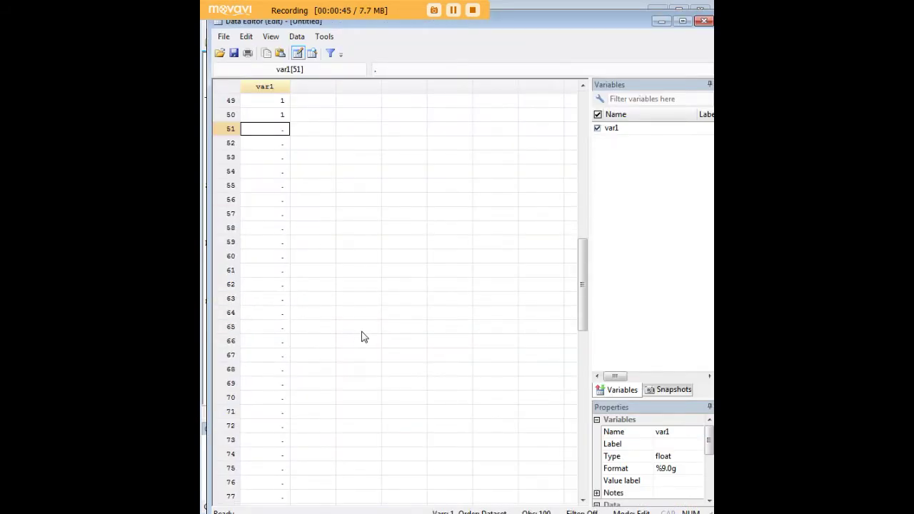
scroll(362, 337, "down", 4)
scroll(336, 314, "up", 3)
left_click(281, 244)
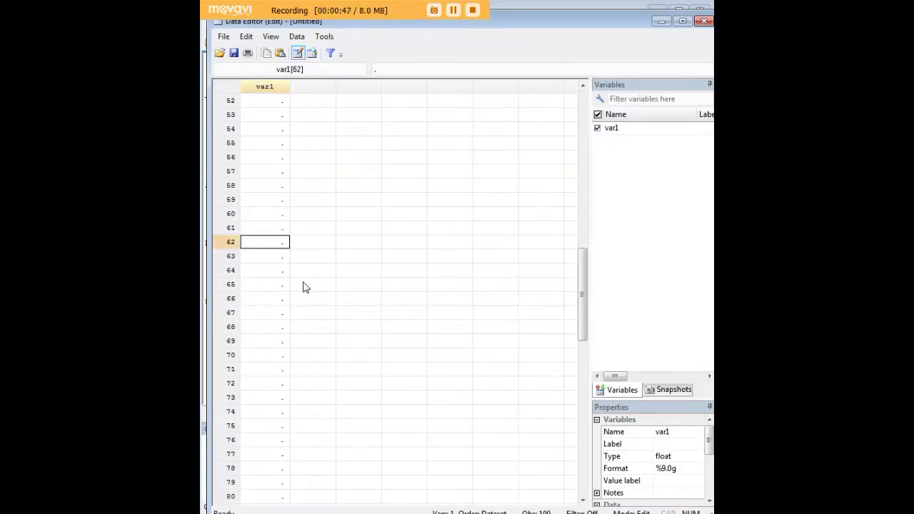
left_click(267, 258)
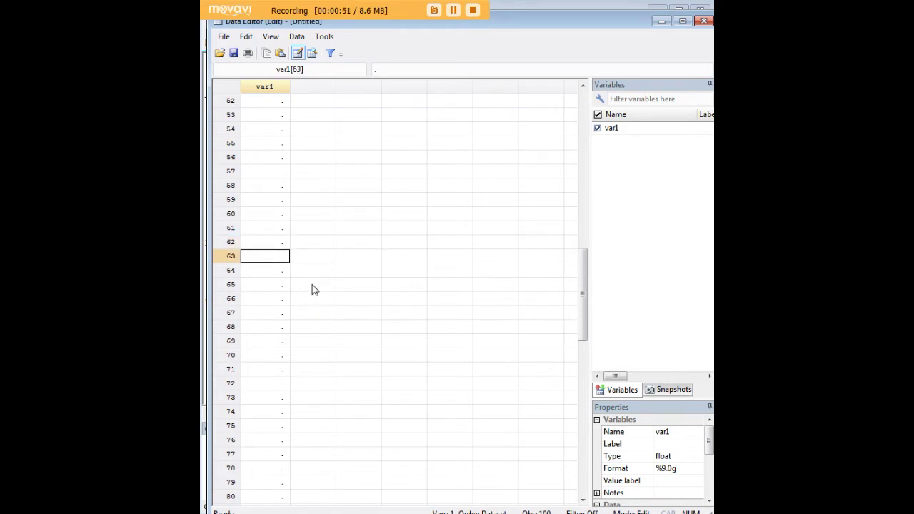
key("Down")
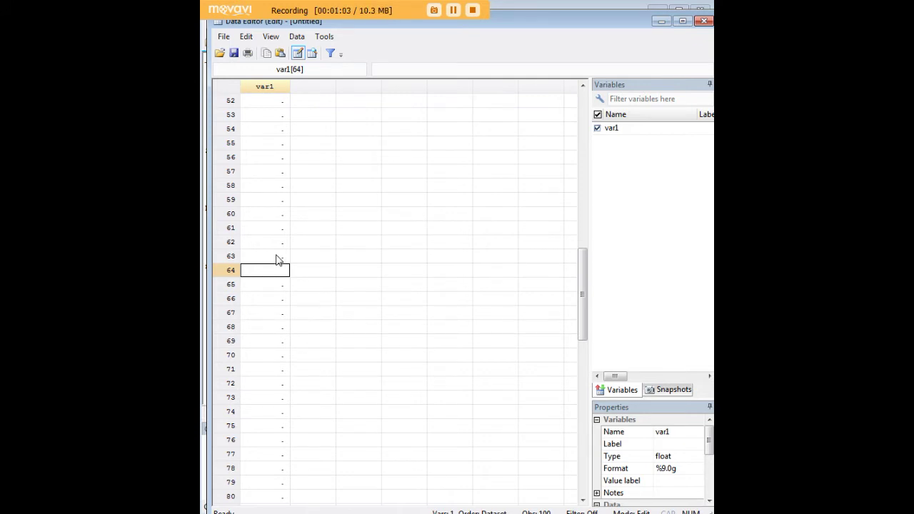
key("BackSpace")
left_click(272, 244)
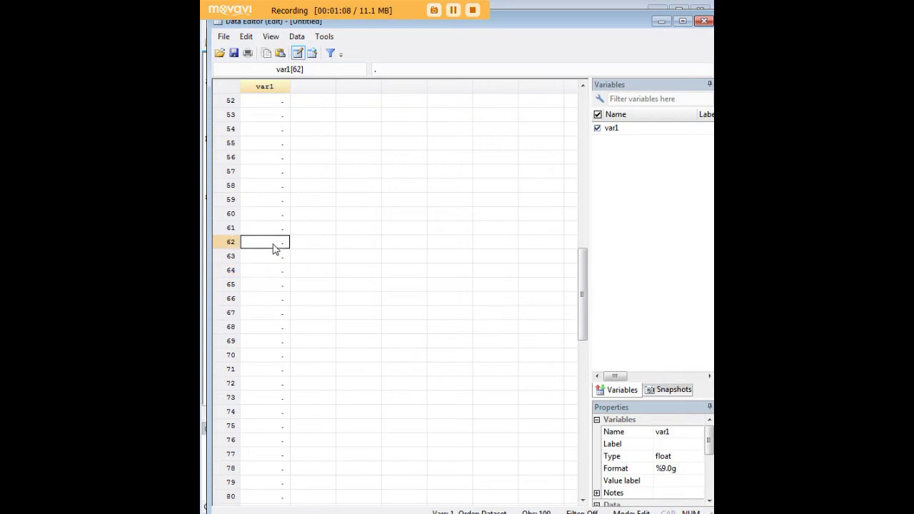
left_click(379, 69)
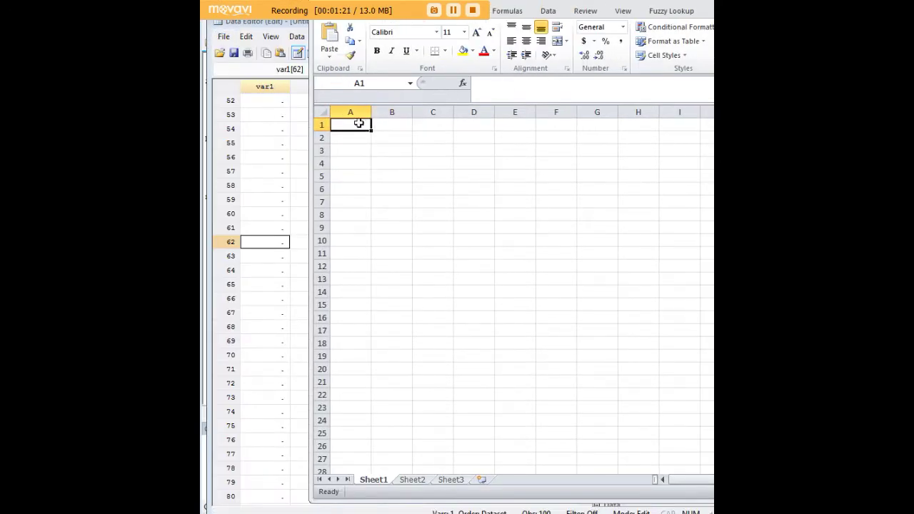
key("Down")
key("Down")
key("Down")
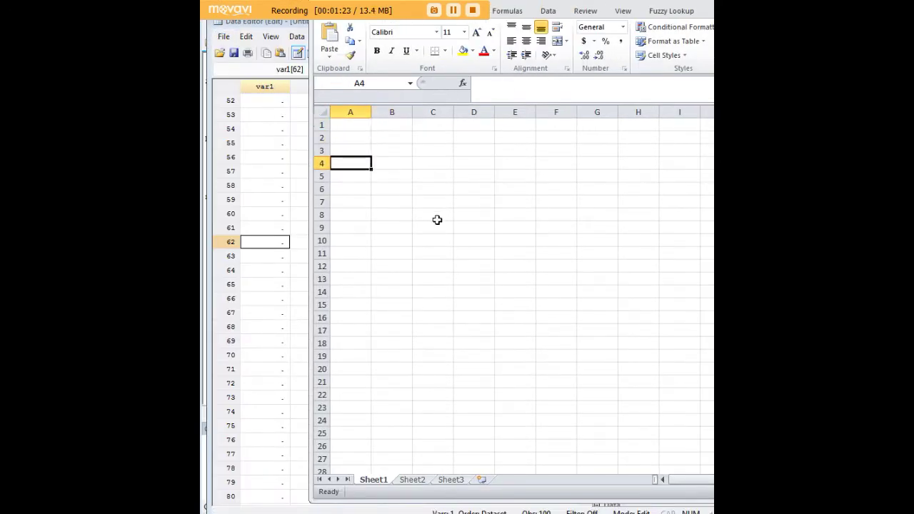
key("Down")
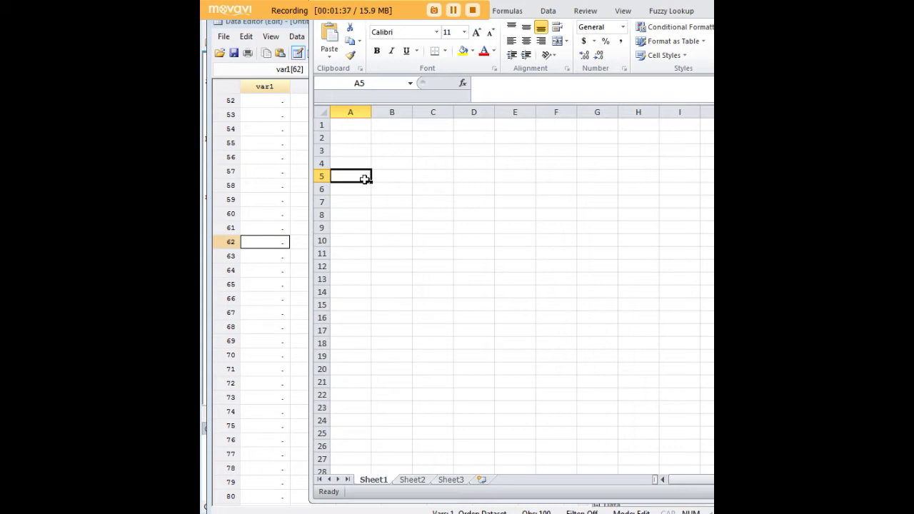
type("..")
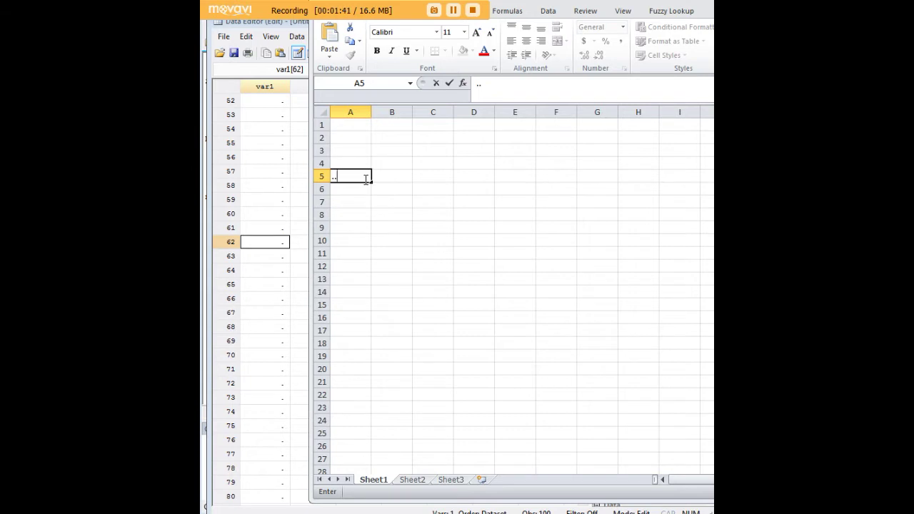
key("ctrl+Return")
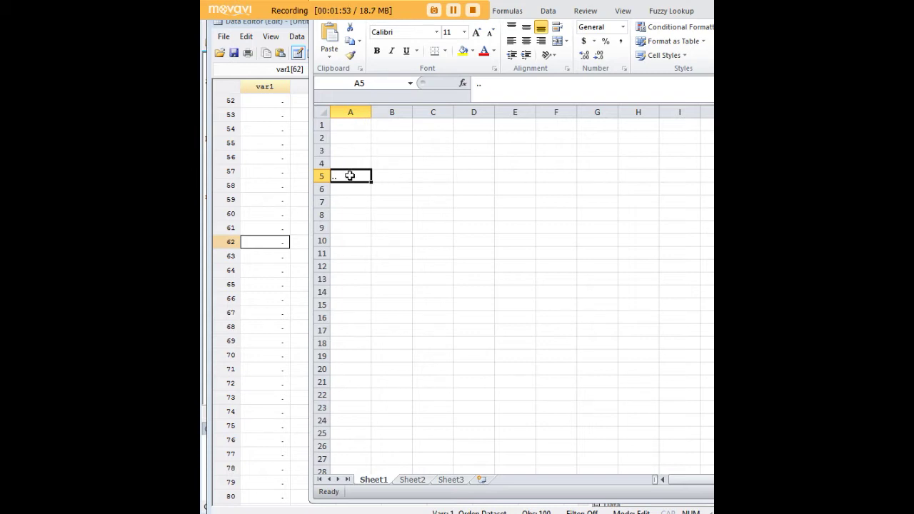
key("Delete")
key("Down")
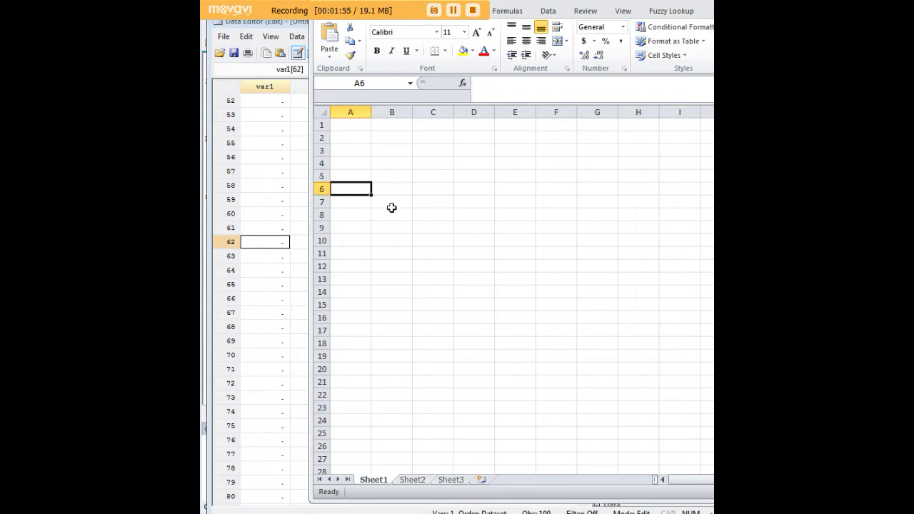
key("Up")
key("Up")
key("Up")
key("Down")
key("Down")
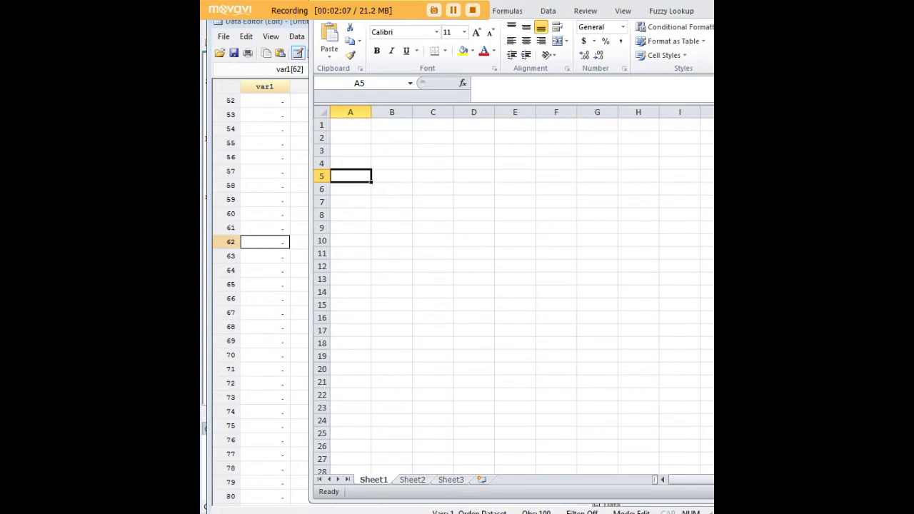
key("alt+Tab")
Check var1 in row 60, then close the Data Editor
left_click(285, 214)
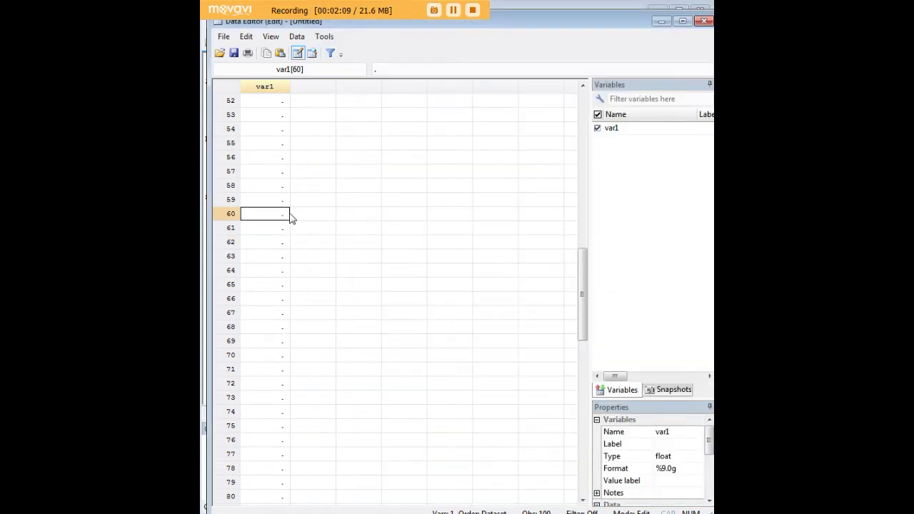
scroll(510, 183, "up", 4)
scroll(510, 183, "up", 2)
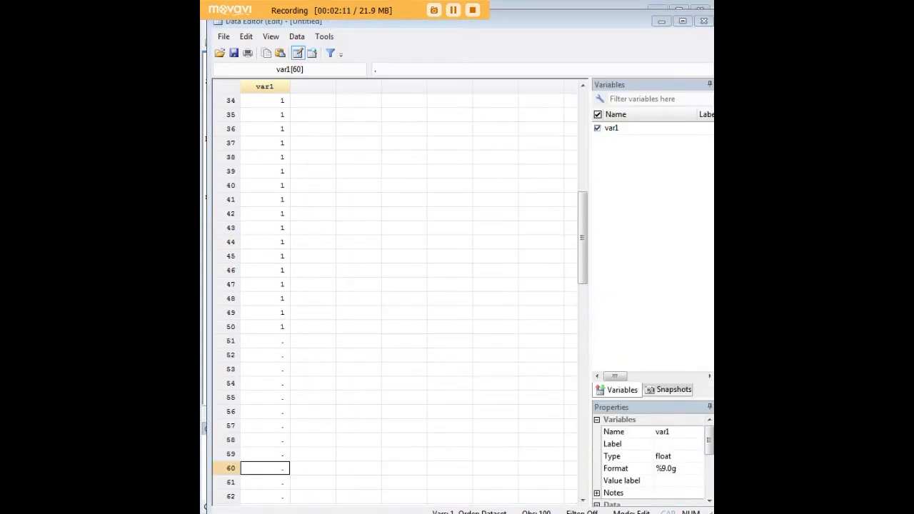
left_click(703, 21)
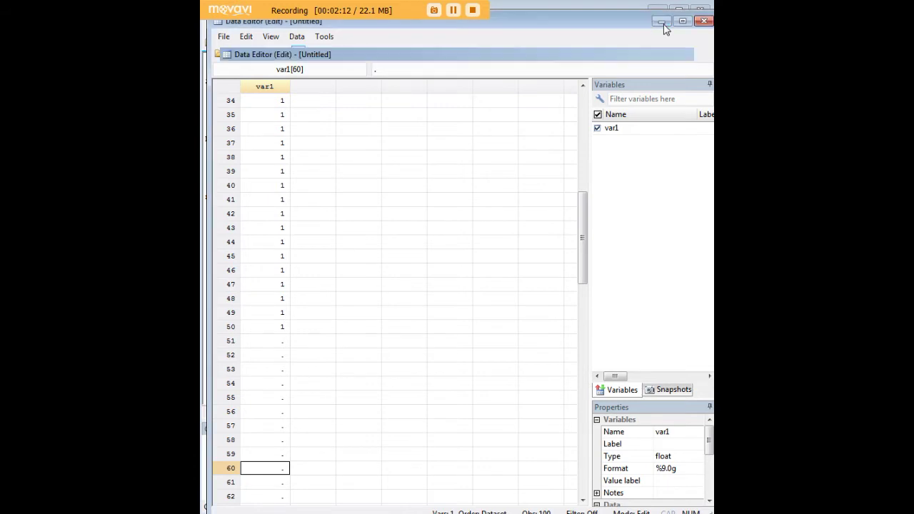
Run tab var1 to get var1's frequency table
left_click(456, 455)
type("tab var1")
key("Return")
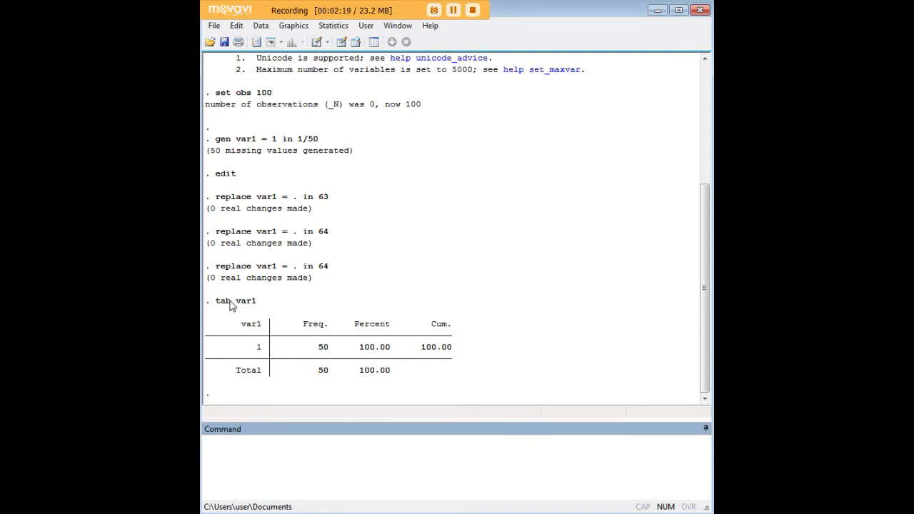
Highlight the frequency of 50 against 'set obs 100' and 'in 1/50' in the results
left_click_drag(257, 302, 240, 302)
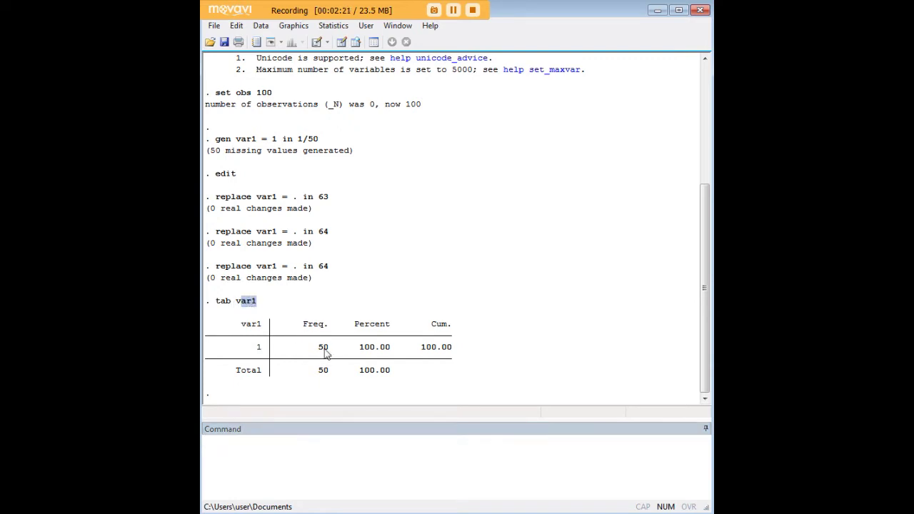
left_click_drag(334, 348, 314, 348)
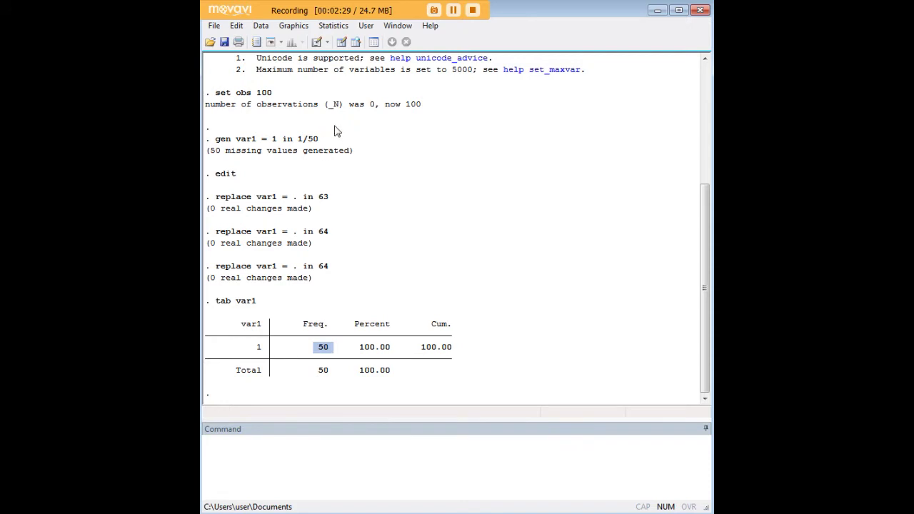
double_click(264, 93)
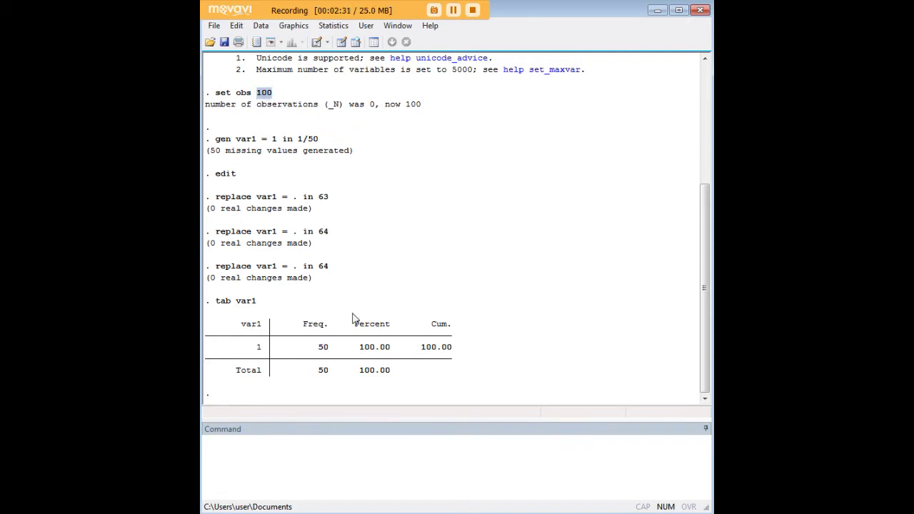
left_click_drag(322, 140, 275, 141)
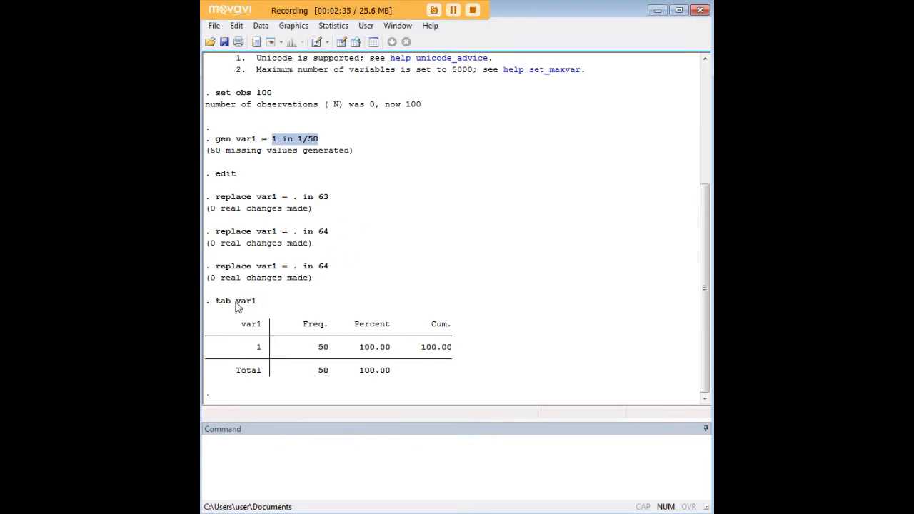
double_click(323, 348)
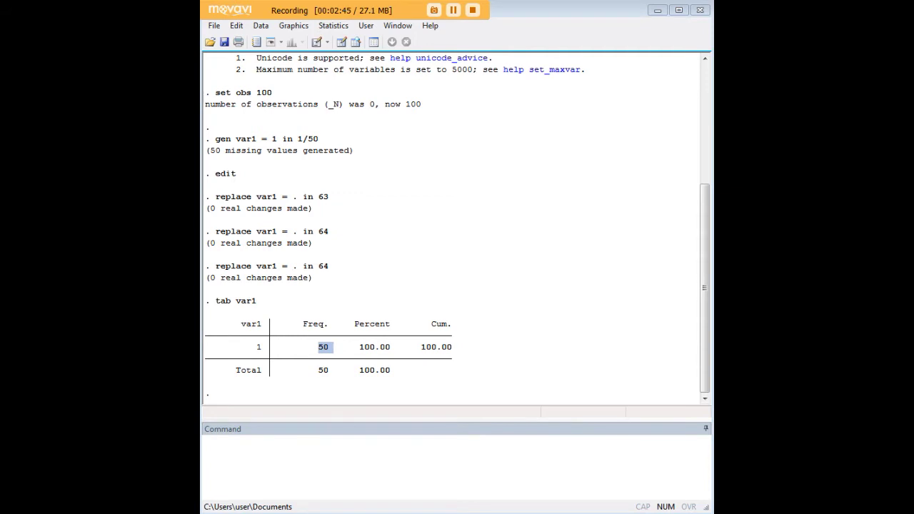
left_click(538, 449)
Run 'list var1, table' and scroll through the listed values in the Results window
type("list var1, table")
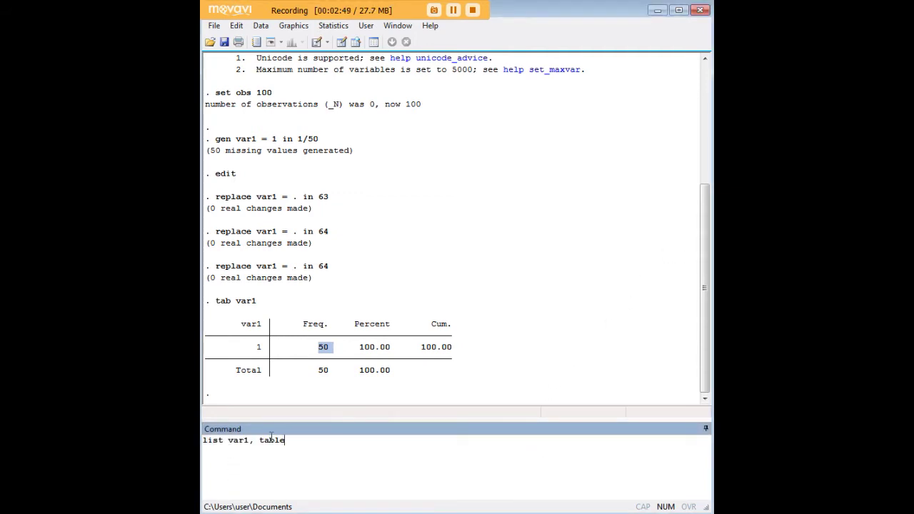
left_click_drag(285, 440, 253, 443)
key("Return")
scroll(439, 259, "up", 5)
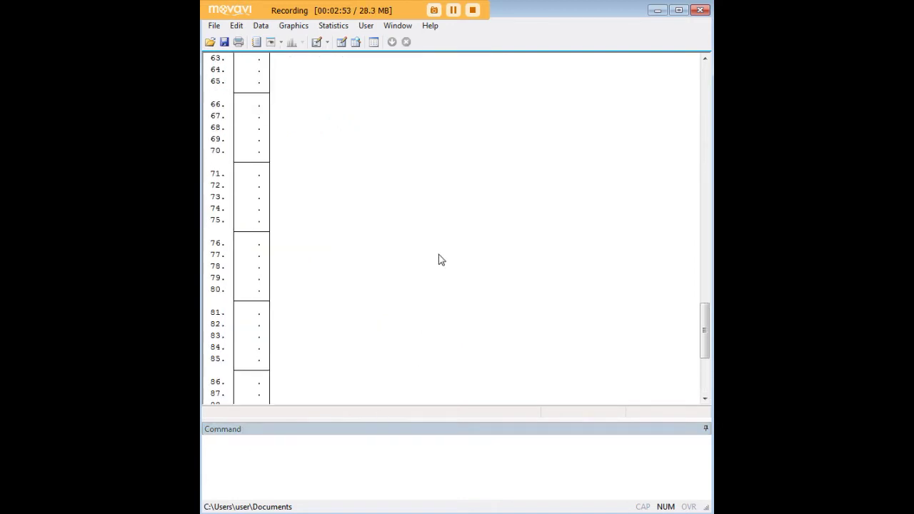
scroll(296, 240, "up", 8)
scroll(304, 251, "down", 3)
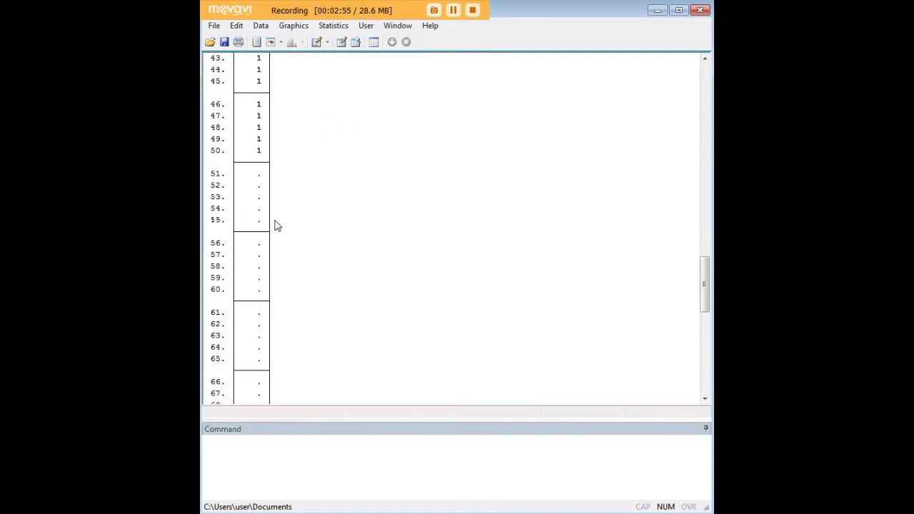
scroll(260, 192, "up", 5)
scroll(267, 232, "down", 5)
scroll(264, 208, "down", 12)
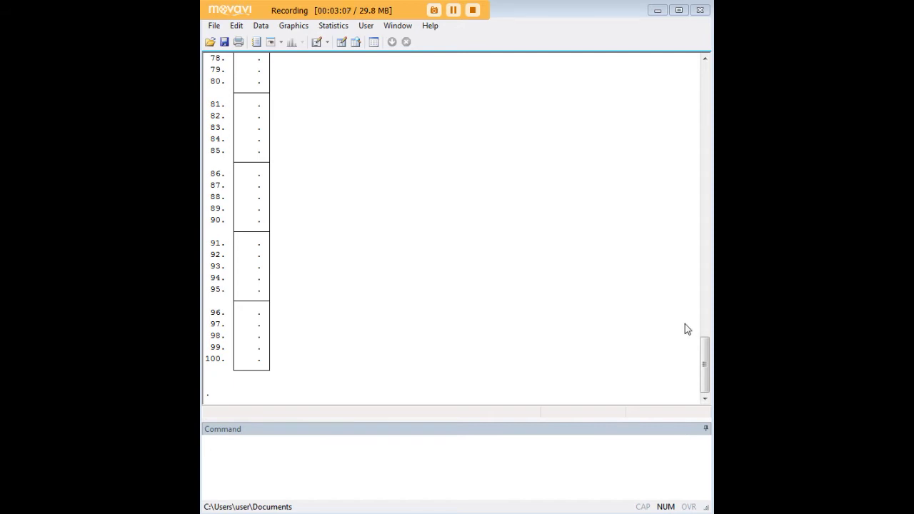
Clear the data and set 150 observations with 'clear' and 'set obs 150'
left_click(626, 457)
type("clear set obs 150")
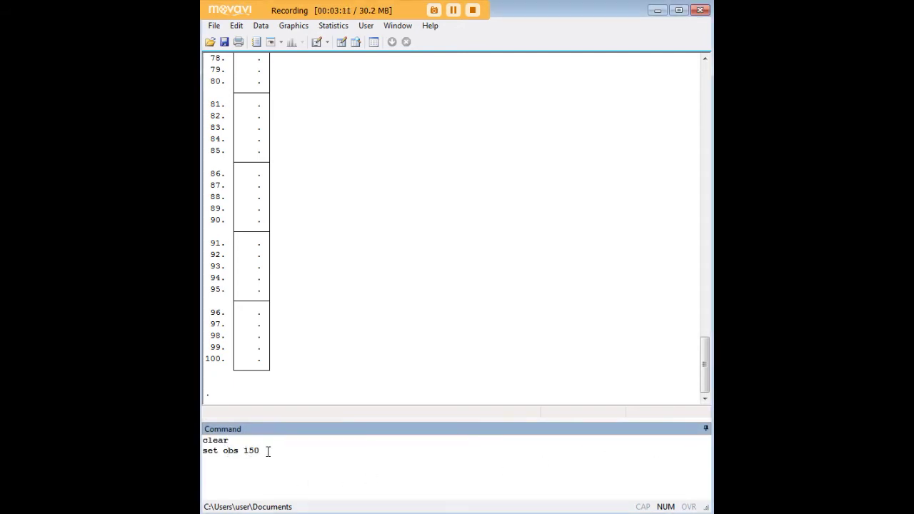
key("Return")
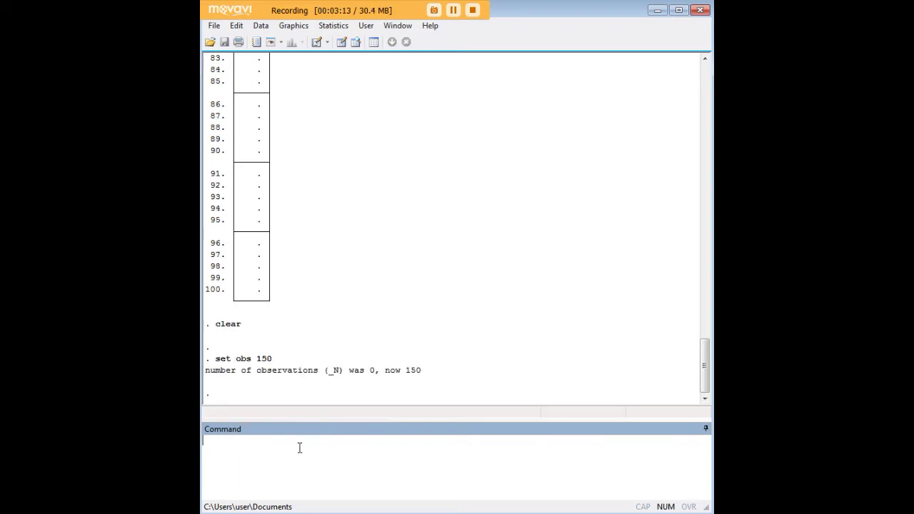
type("edit")
key("Return")
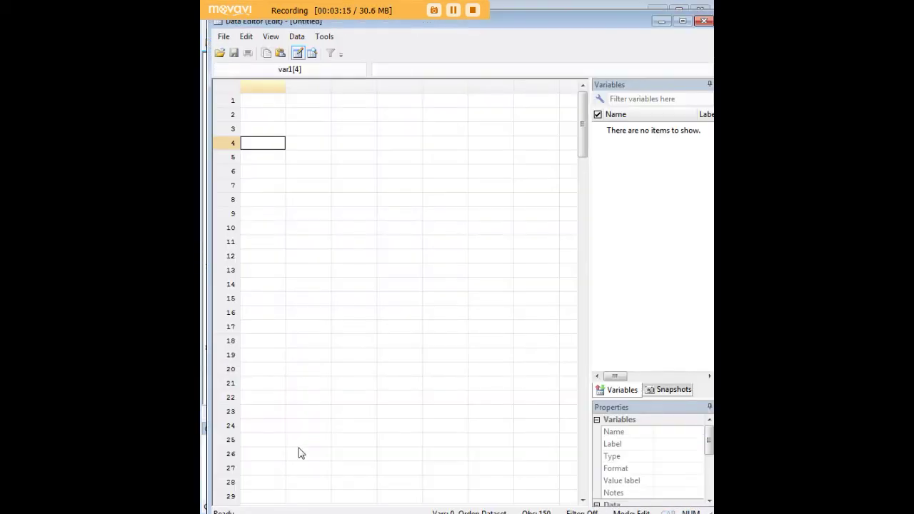
scroll(455, 222, "down", 20)
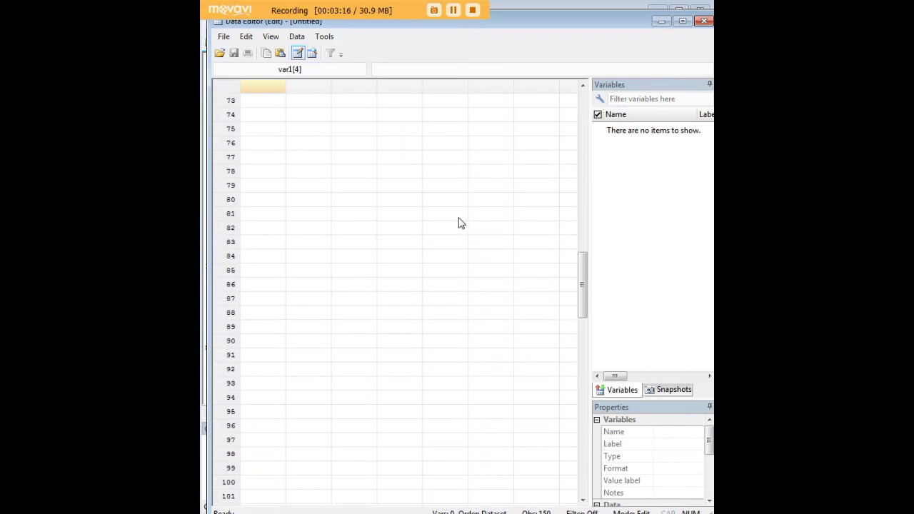
scroll(459, 222, "down", 14)
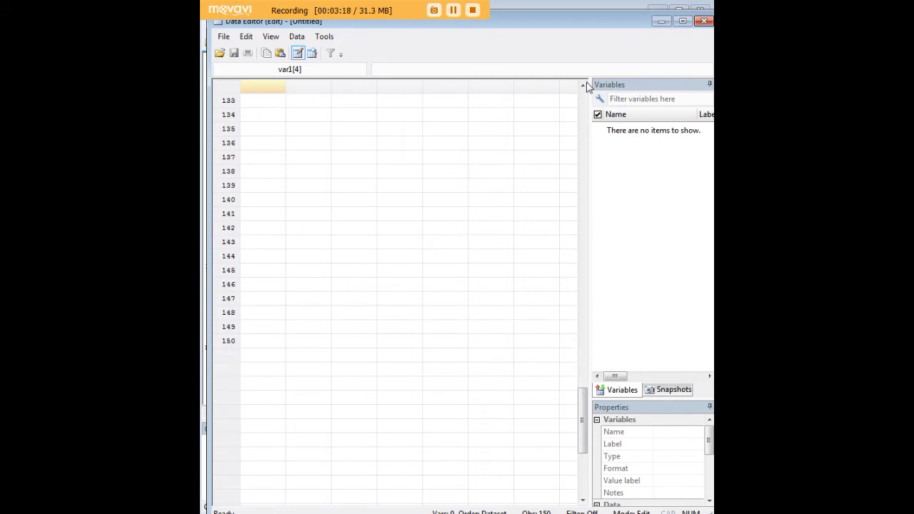
left_click(659, 21)
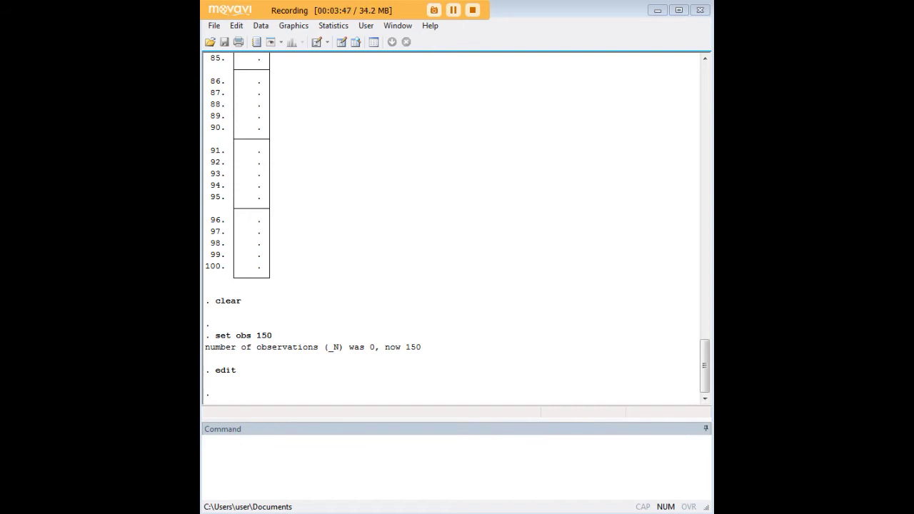
Enlarge the Command window and paste the twelve-line age and bmi script
left_click_drag(481, 419, 497, 240)
left_click(449, 274)
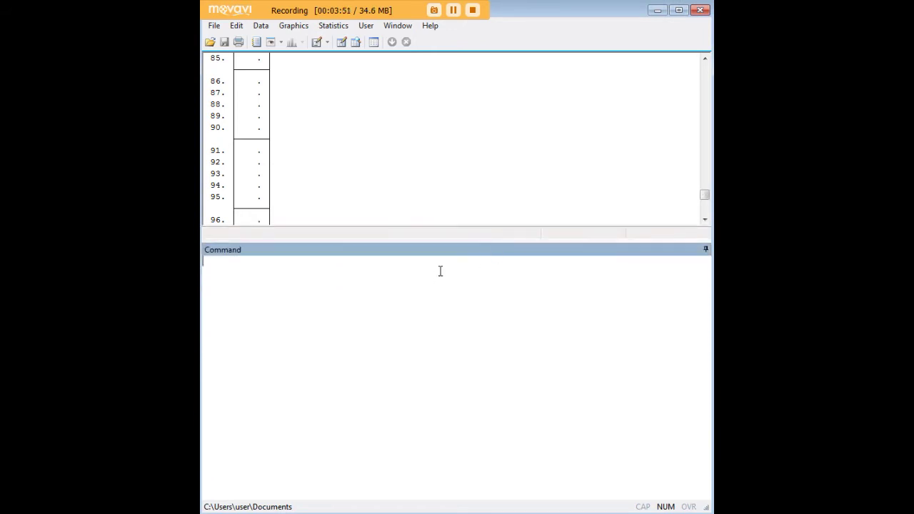
type("gen agex = runiform(6, 70) gen age = round(age, 1) drop agex gen bmi = runiform(15, 45) replace bmi = . in 45/75 replace age = . in 37/57 gen byte incomplete = missing(age, bmi) gen byte noage = missing(age) gen byte nobmi = missing(bmi) list, table summarize age if nobmi==0 summarize age")
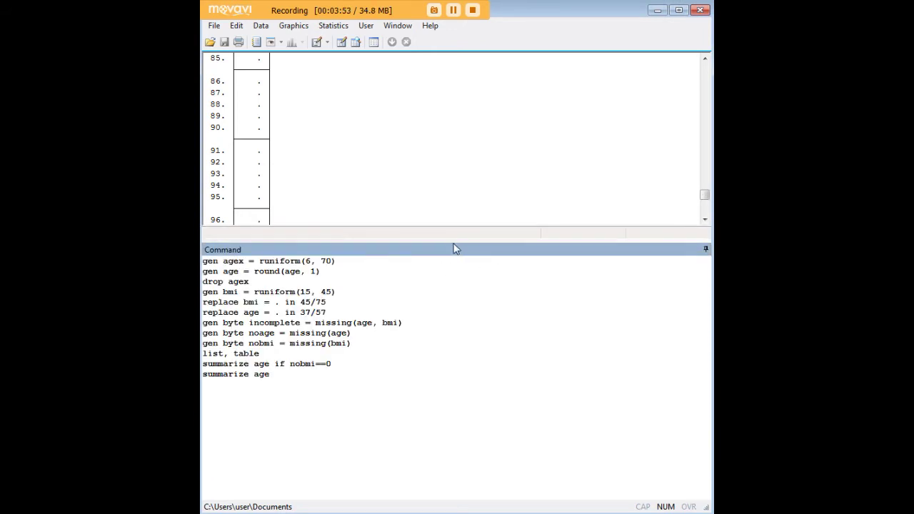
left_click_drag(452, 238, 453, 328)
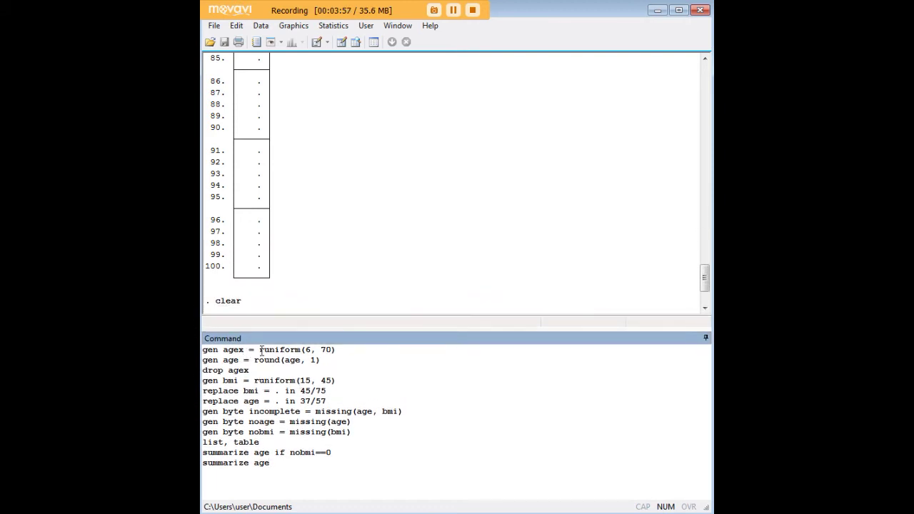
Highlight the agex generation, age rounding and drop agex lines to explain them
left_click_drag(243, 349, 299, 351)
left_click(308, 350)
left_click_drag(323, 360, 203, 361)
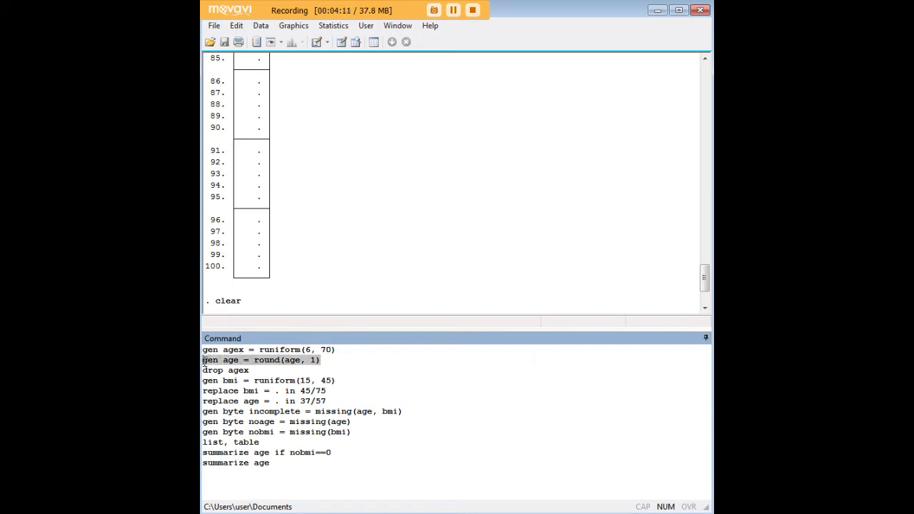
left_click(302, 362)
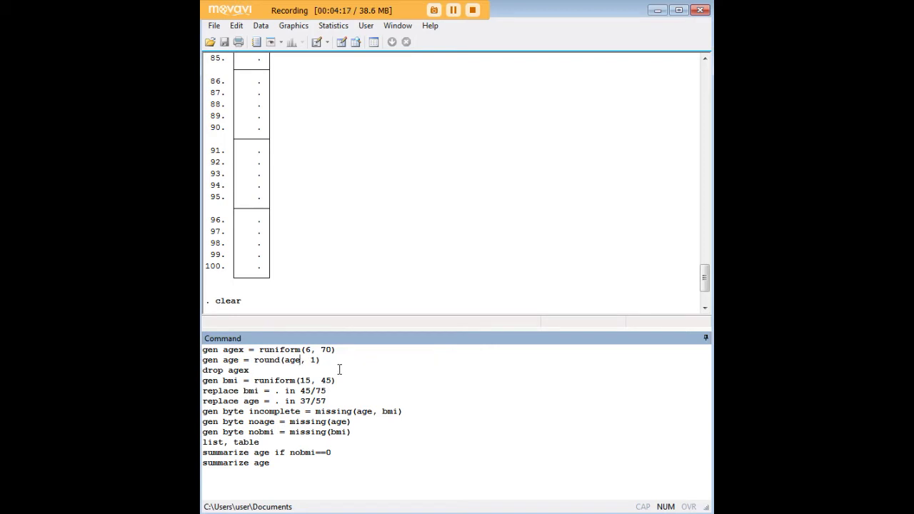
triple_click(254, 370)
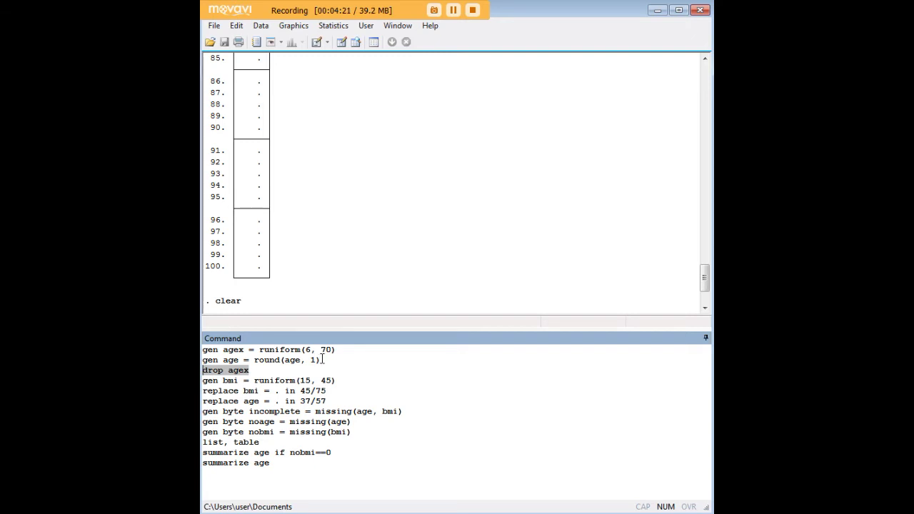
left_click_drag(321, 360, 208, 362)
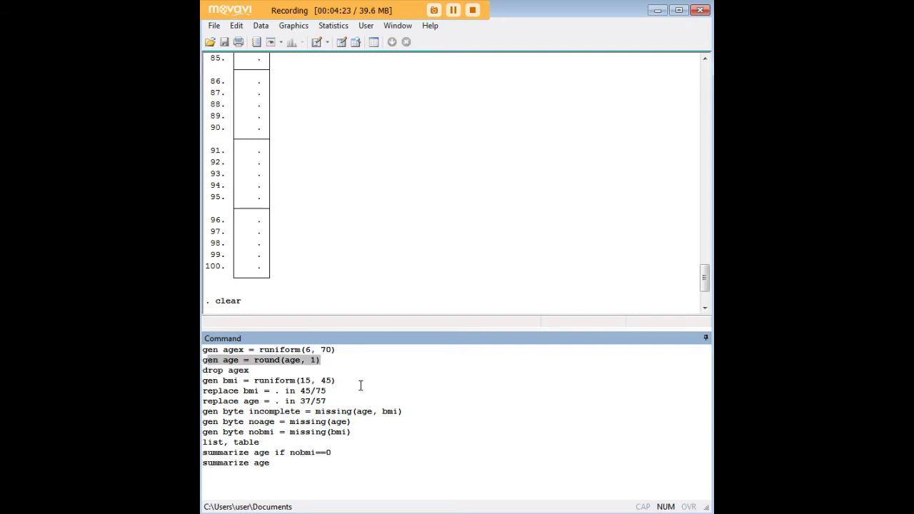
Highlight runiform(15, 45) in the bmi line and the lines blanking bmi and age
left_click_drag(336, 380, 203, 381)
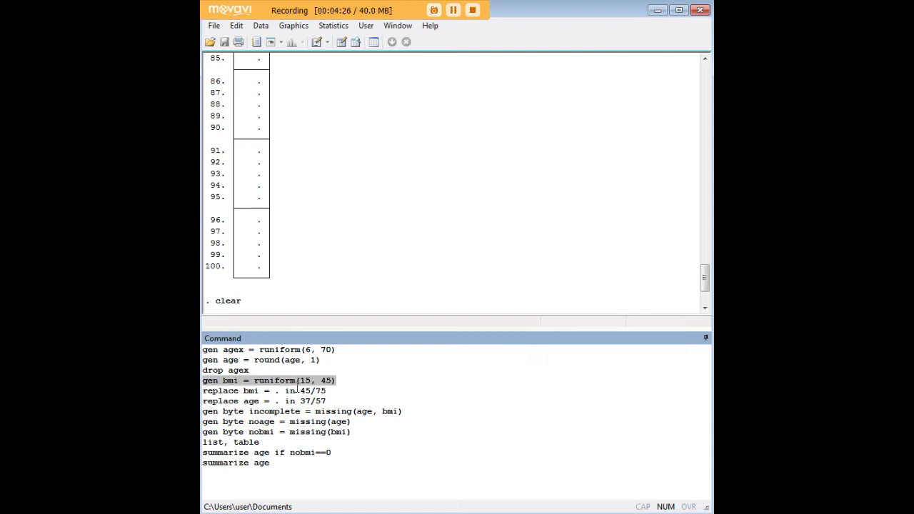
left_click(305, 381)
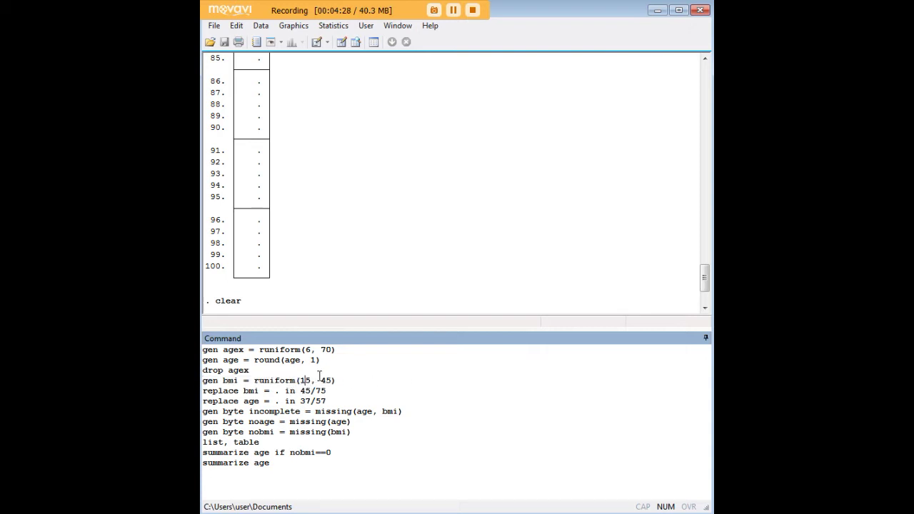
left_click_drag(339, 380, 254, 380)
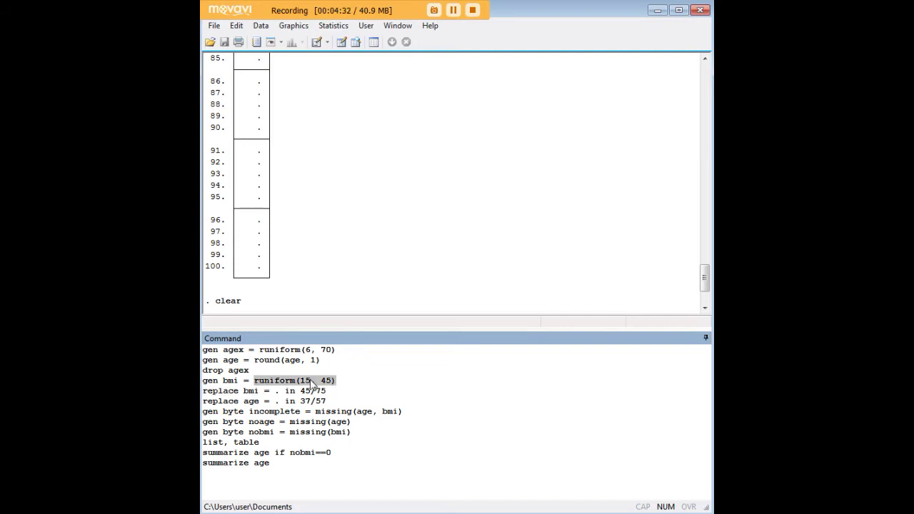
left_click(314, 389)
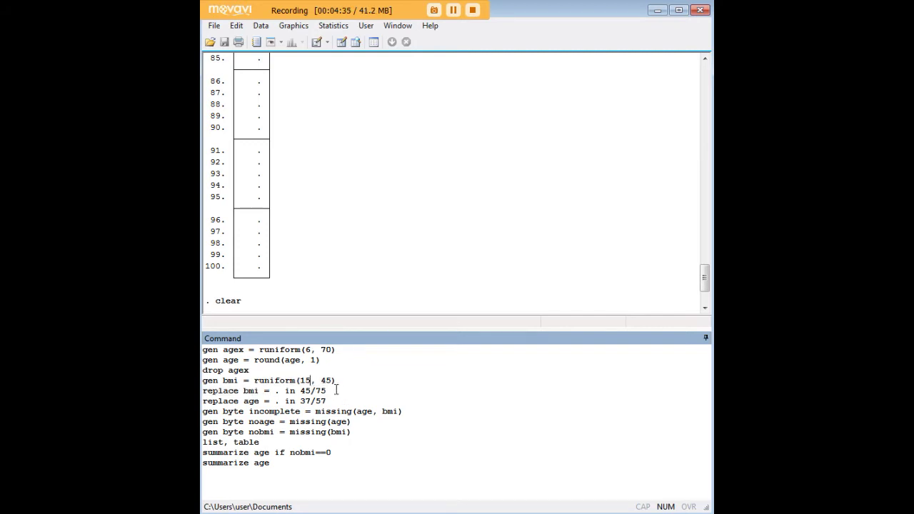
left_click_drag(332, 400, 202, 390)
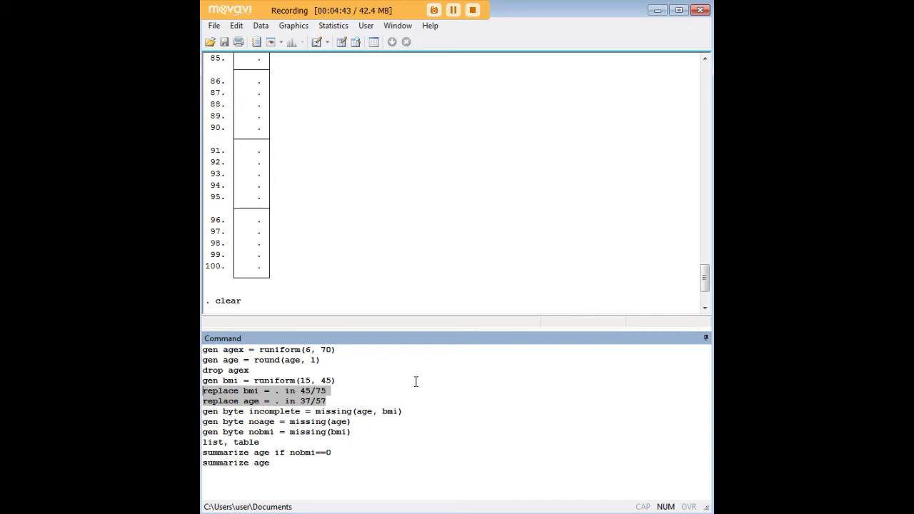
left_click(312, 392)
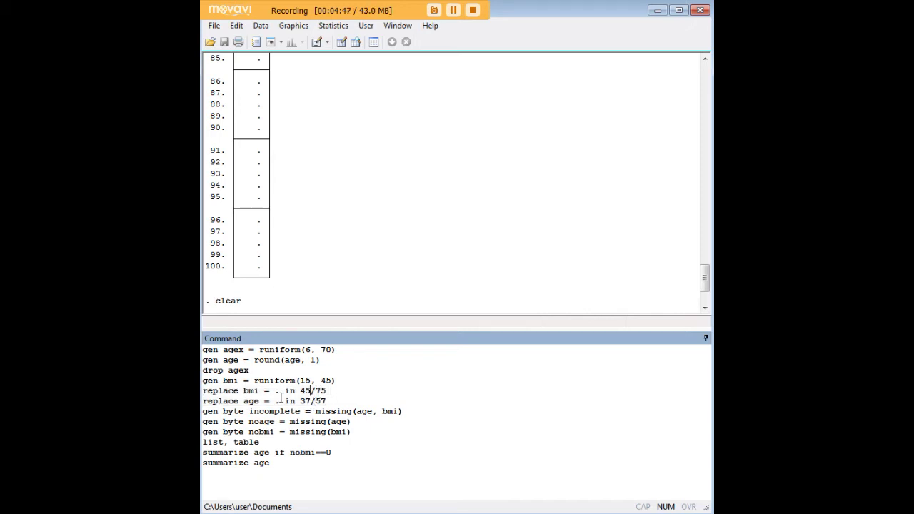
left_click_drag(278, 392, 276, 397)
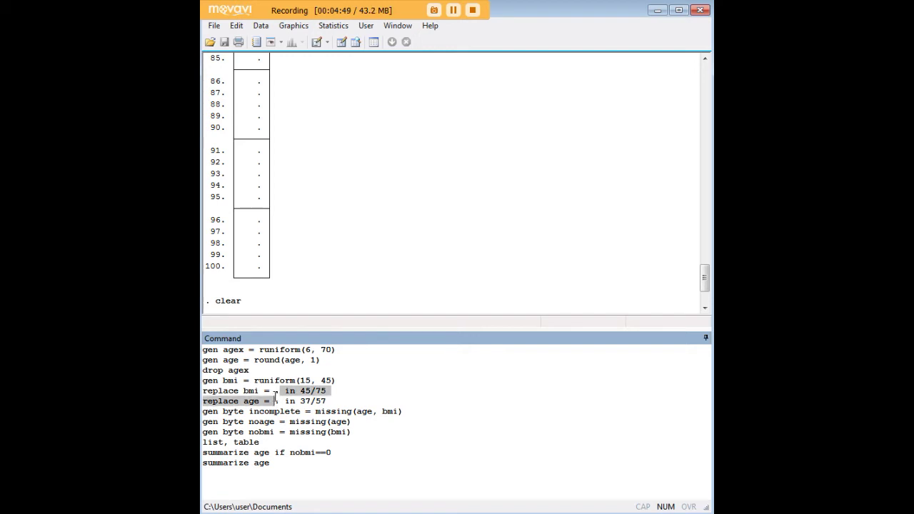
double_click(275, 392)
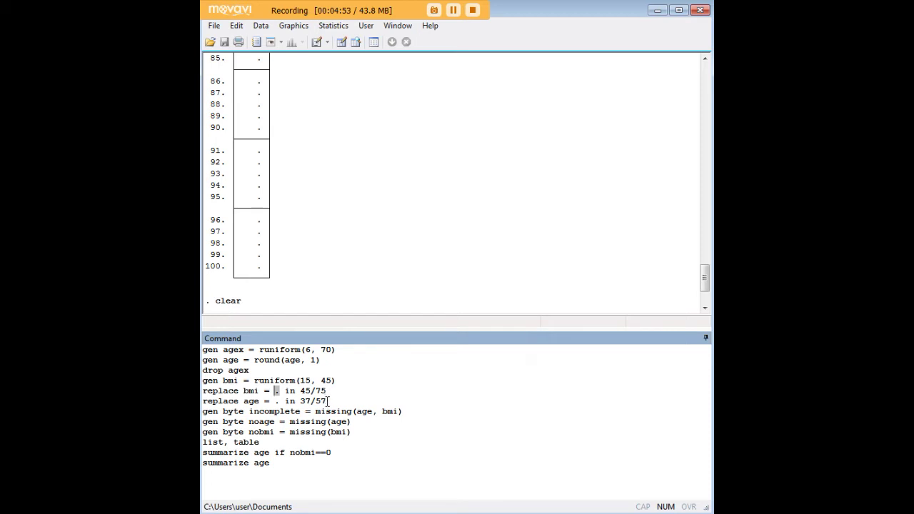
left_click_drag(327, 402, 300, 401)
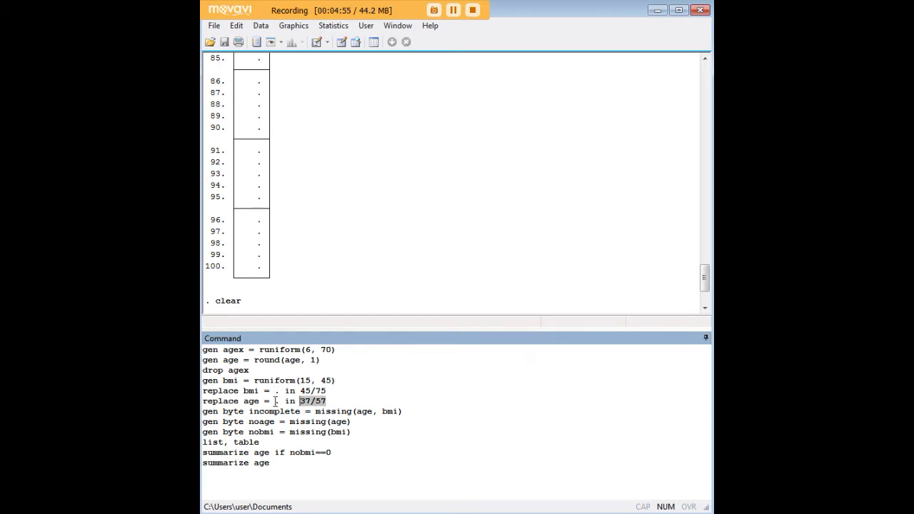
double_click(276, 401)
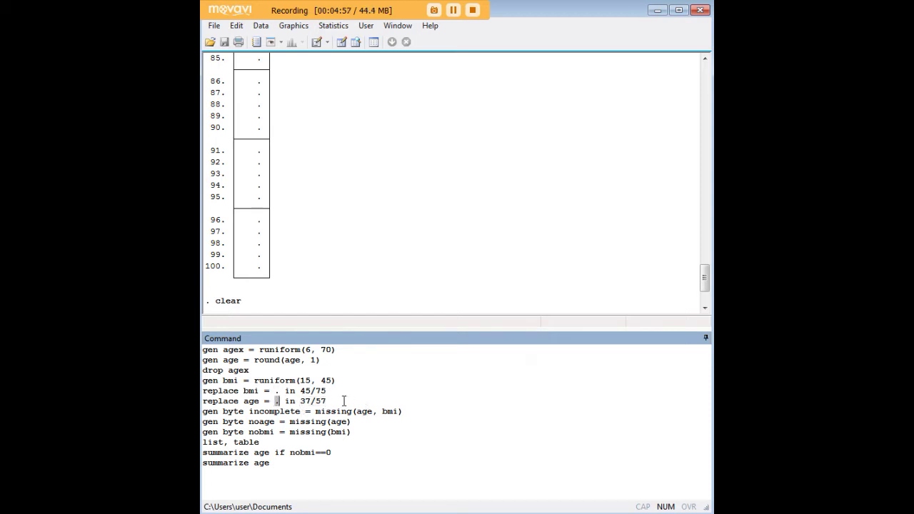
left_click(336, 402)
left_click_drag(352, 432, 202, 413)
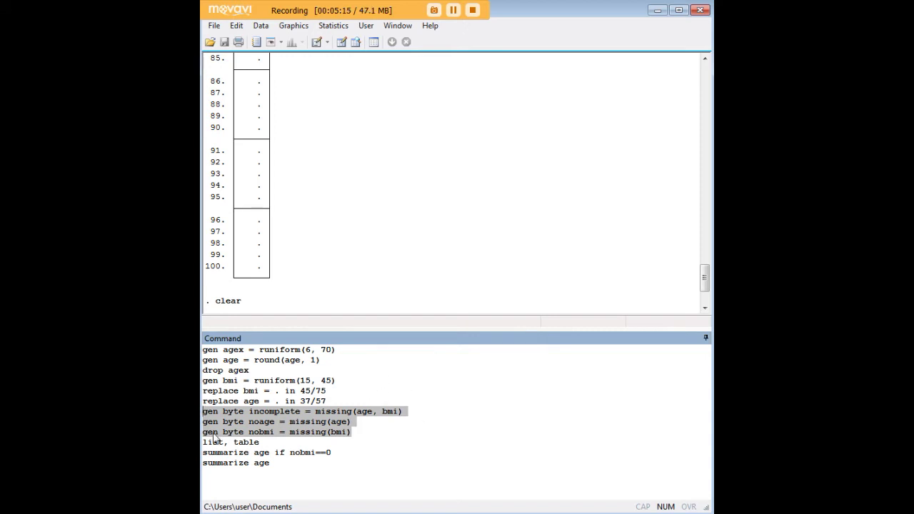
left_click(244, 421)
left_click_drag(245, 412, 203, 412)
left_click(240, 432)
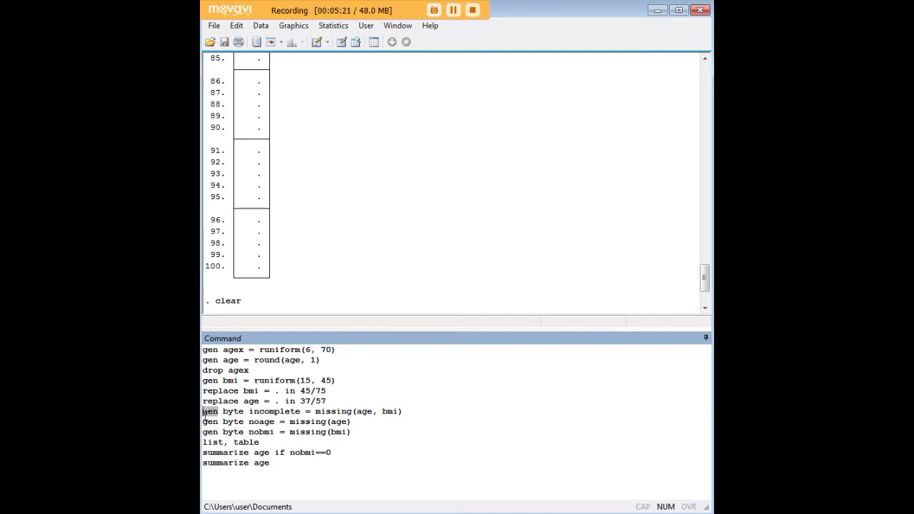
left_click(242, 412)
left_click_drag(251, 412, 300, 412)
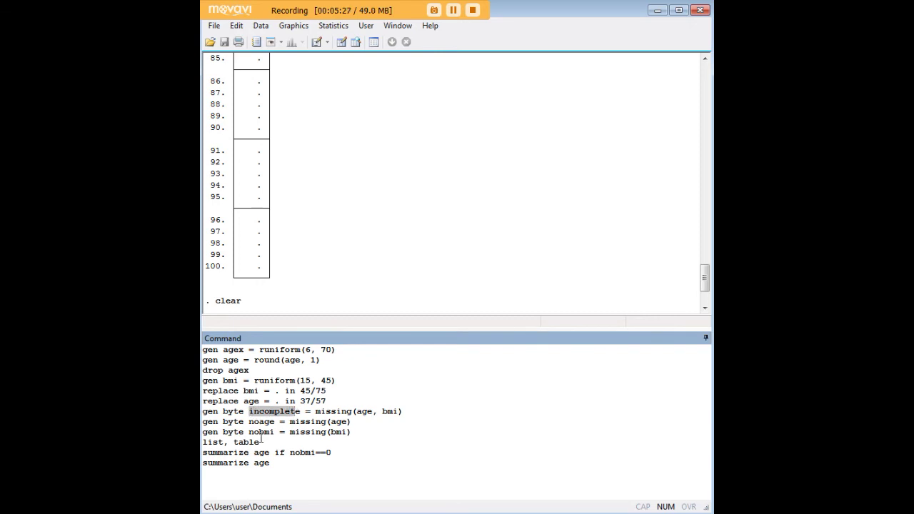
left_click(258, 432)
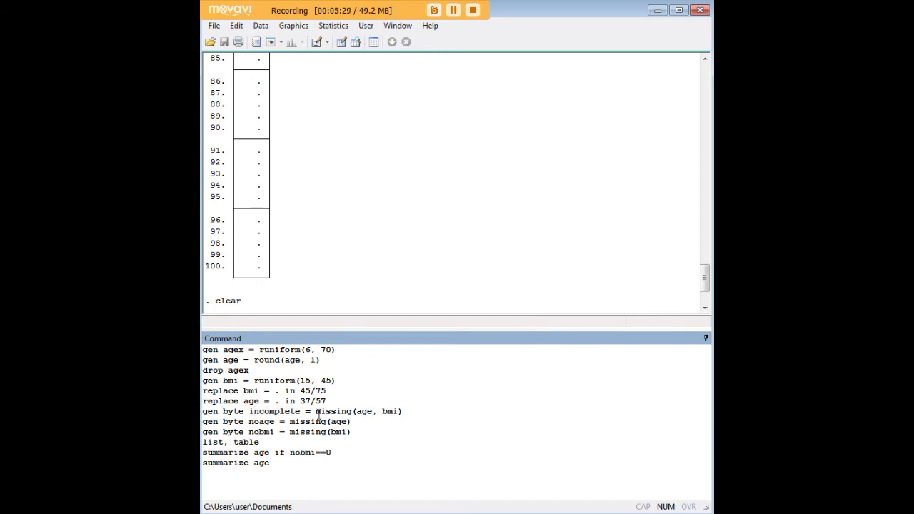
left_click_drag(316, 412, 413, 412)
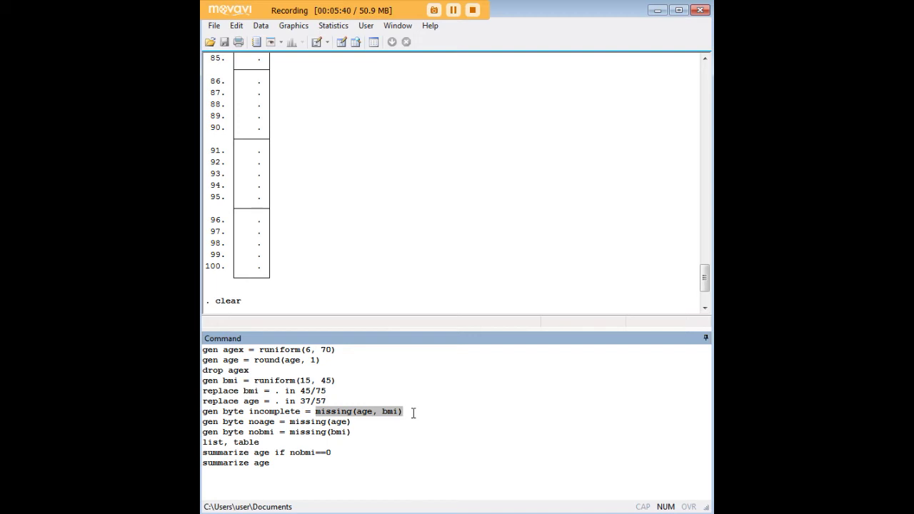
left_click_drag(404, 412, 202, 414)
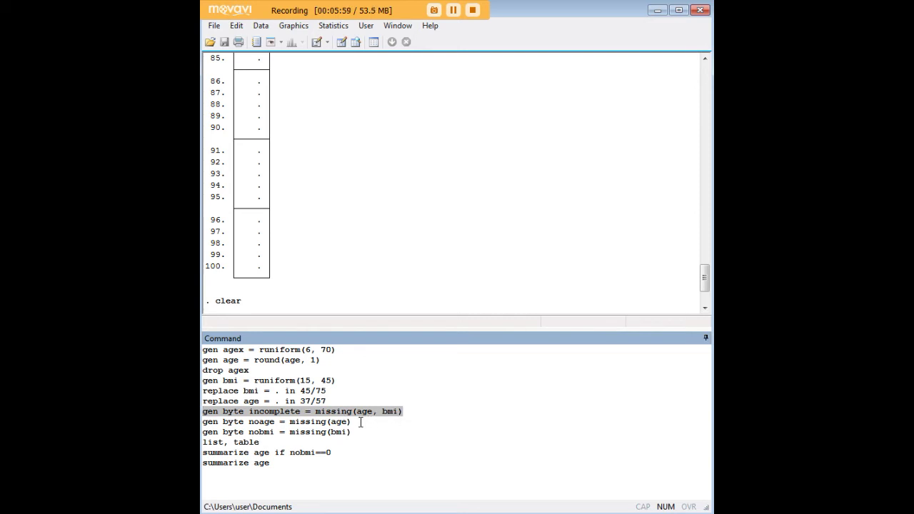
left_click_drag(353, 421, 205, 421)
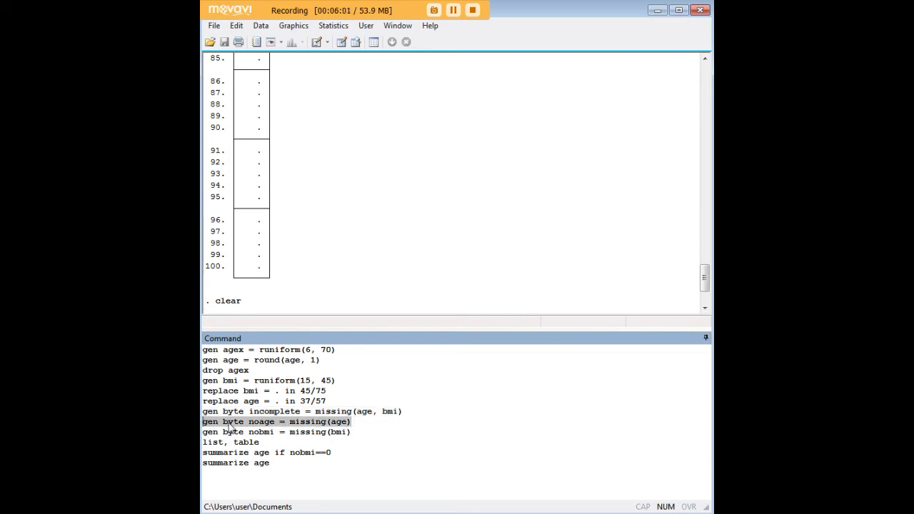
left_click(311, 424)
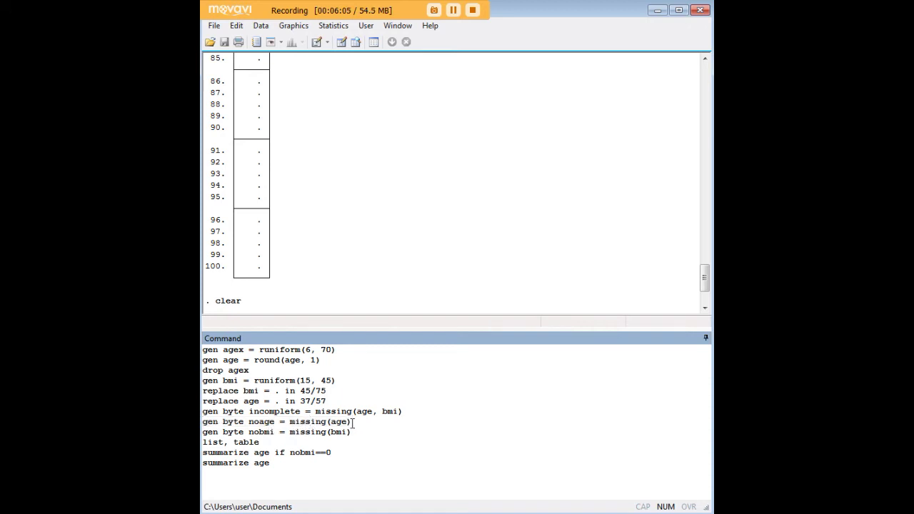
left_click_drag(350, 421, 321, 427)
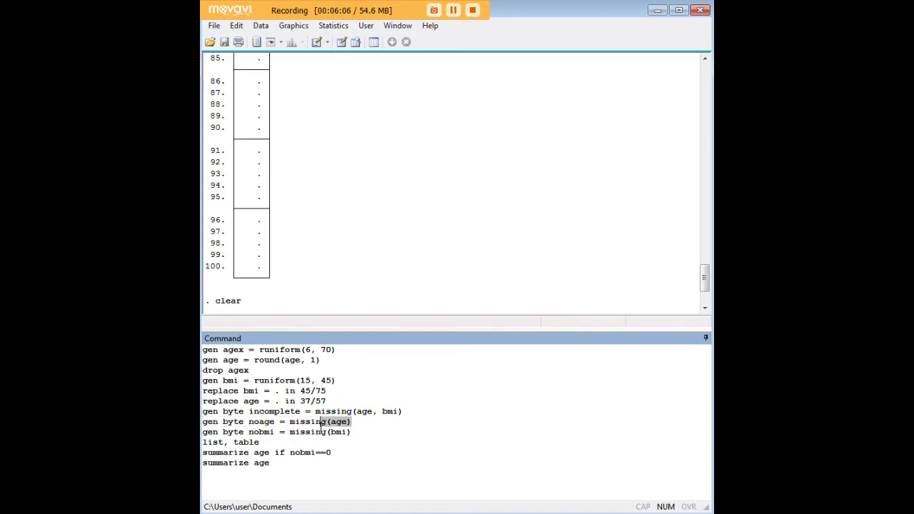
left_click(218, 431)
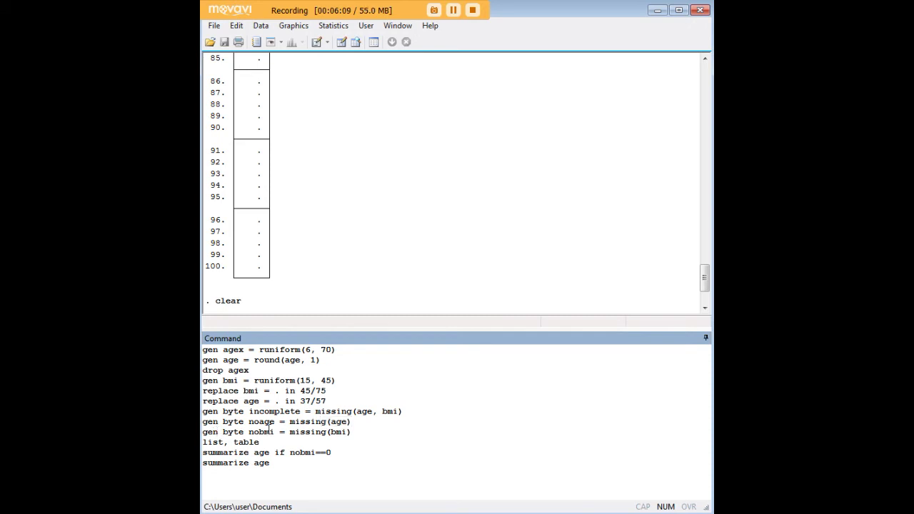
left_click_drag(274, 432, 257, 427)
left_click_drag(351, 432, 204, 442)
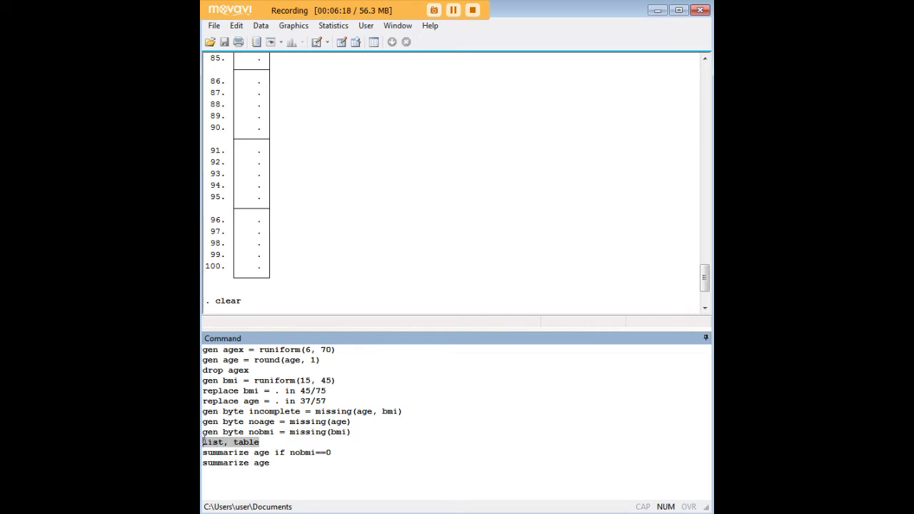
Run the pasted script, giving age means of 37.11 (111 obs) and 36.84 (129 obs)
left_click(272, 457)
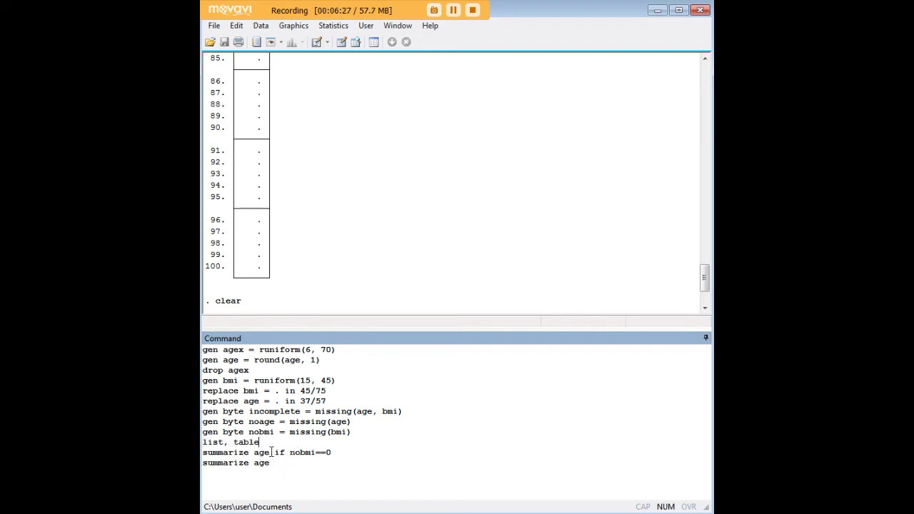
key("Return")
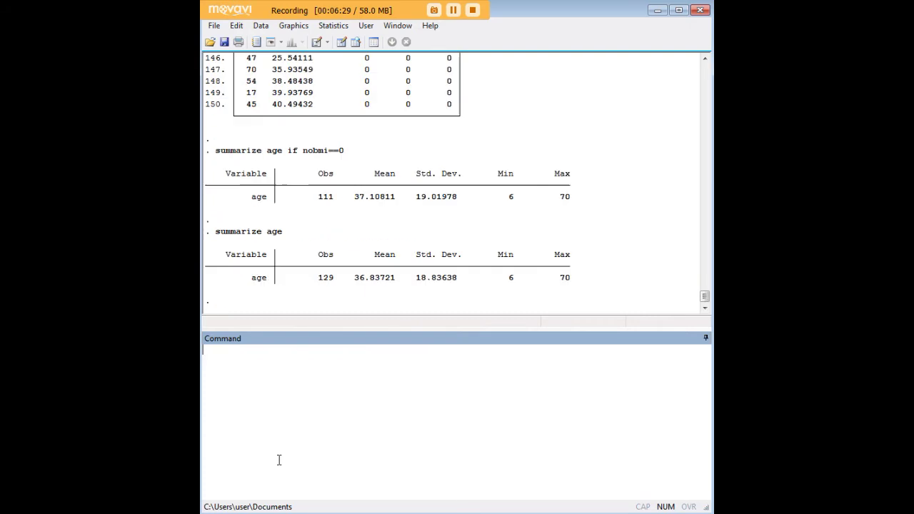
left_click_drag(499, 328, 480, 444)
scroll(469, 345, "up", 20)
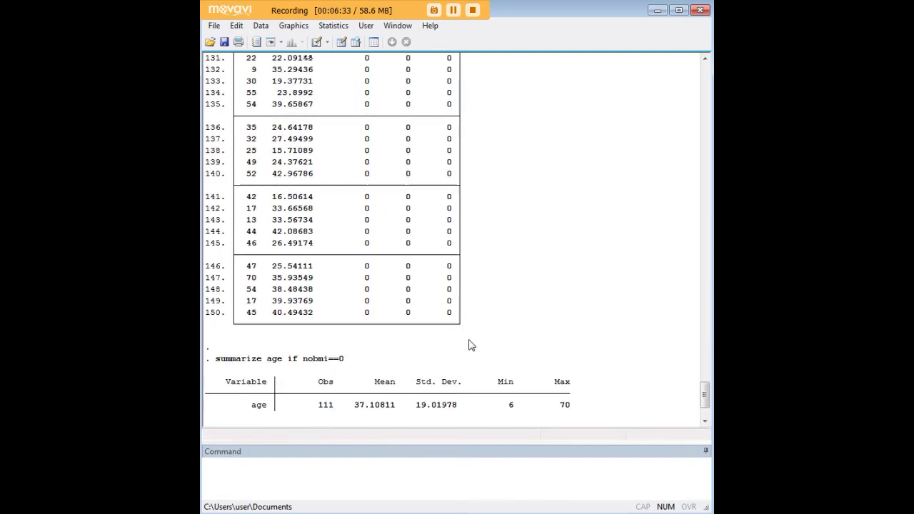
scroll(469, 345, "up", 20)
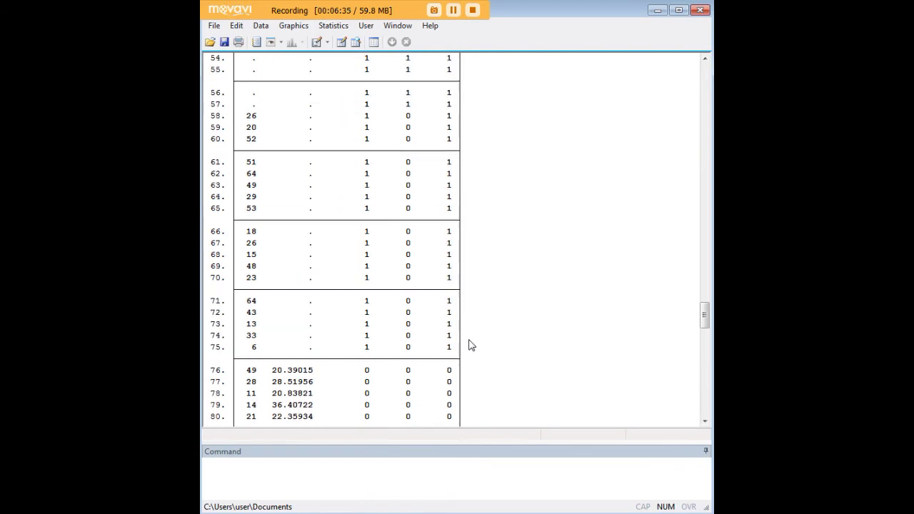
scroll(469, 346, "up", 15)
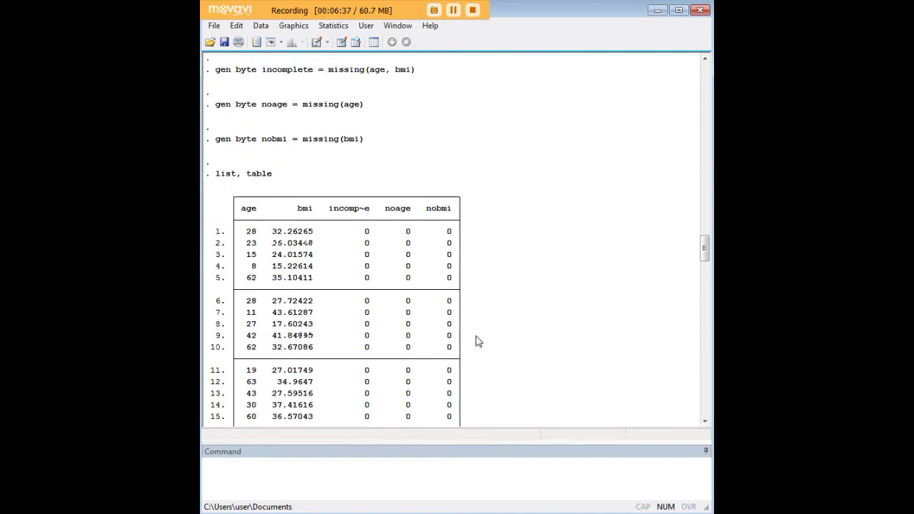
scroll(502, 330, "down", 4)
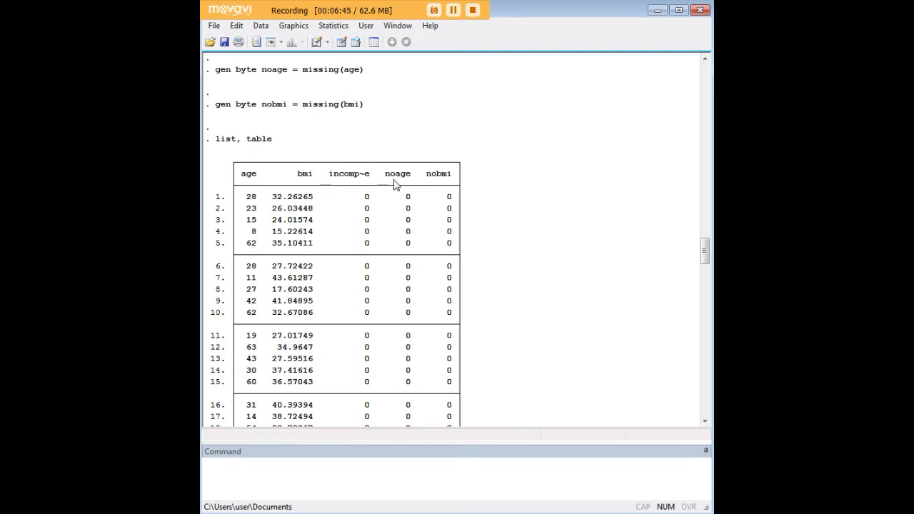
scroll(466, 245, "down", 1)
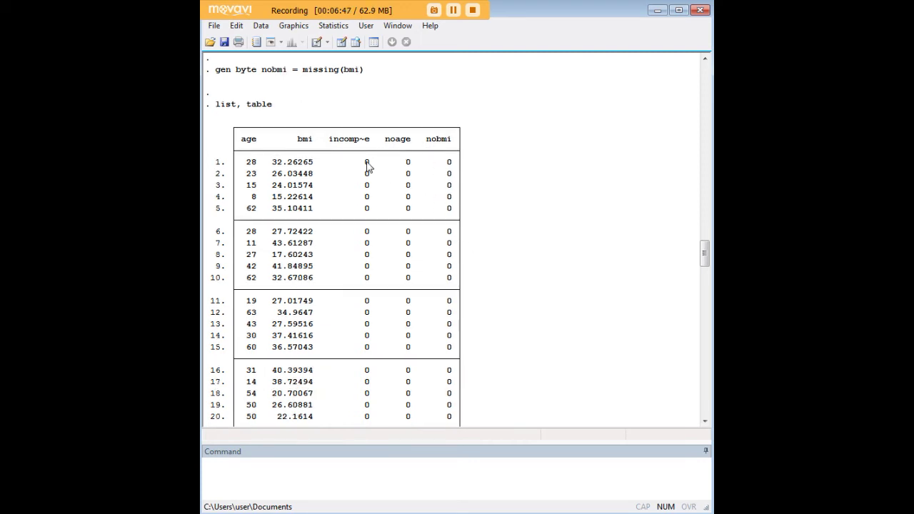
scroll(383, 288, "down", 4)
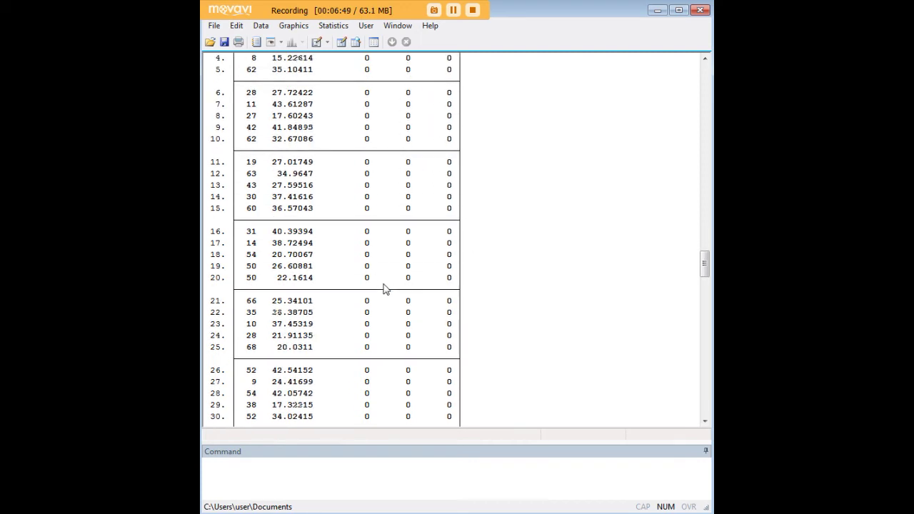
scroll(383, 289, "down", 7)
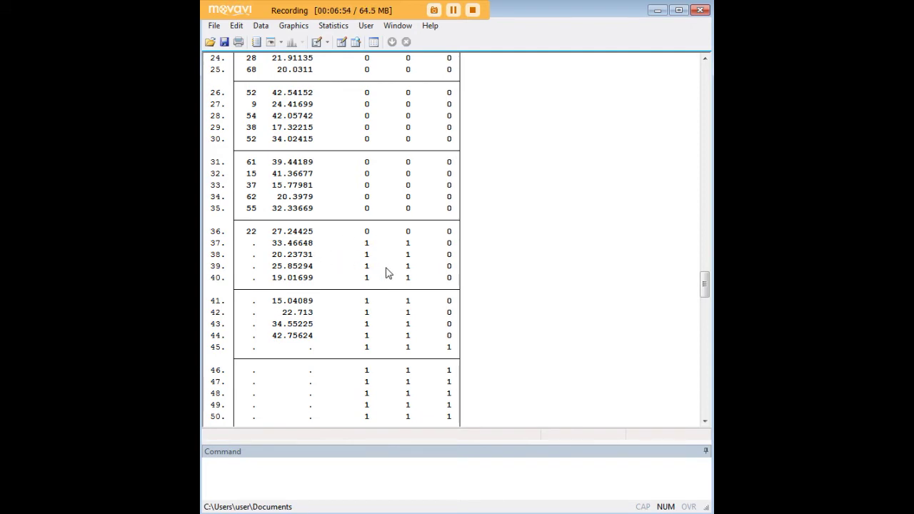
scroll(389, 272, "up", 10)
scroll(394, 274, "down", 15)
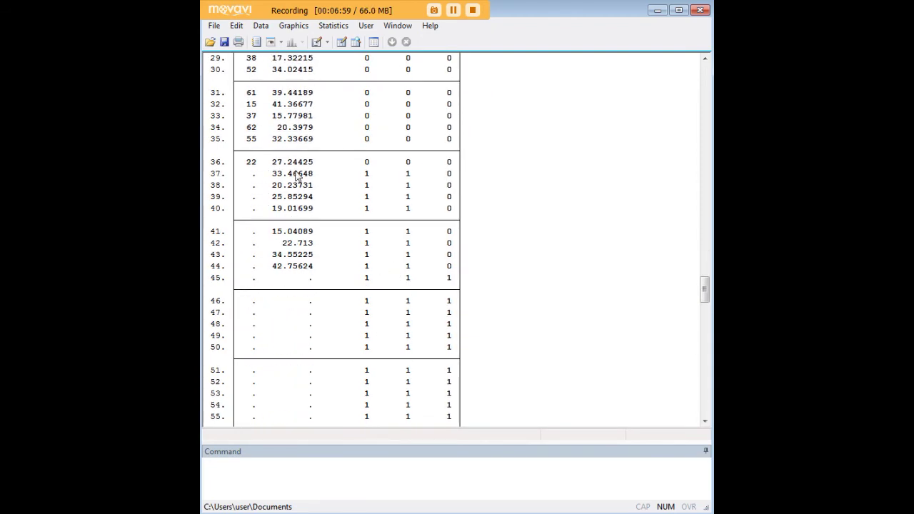
scroll(398, 225, "up", 12)
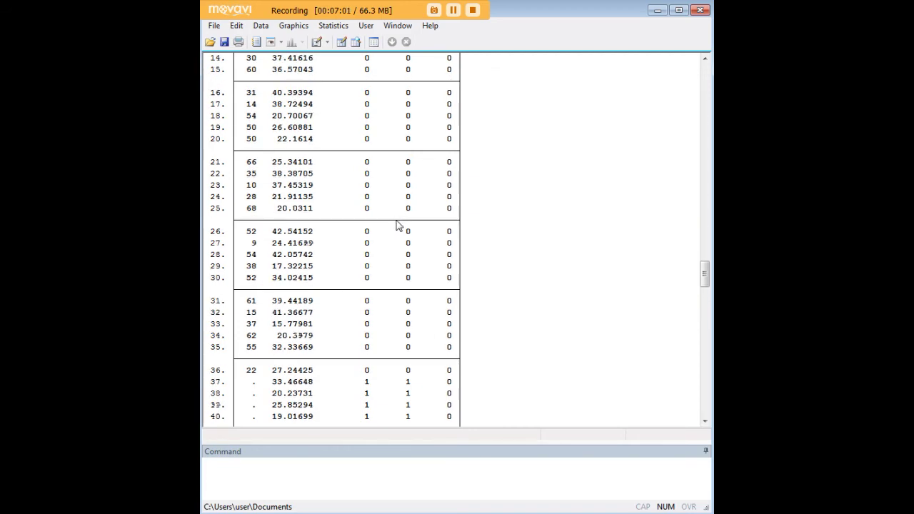
scroll(379, 178, "down", 3)
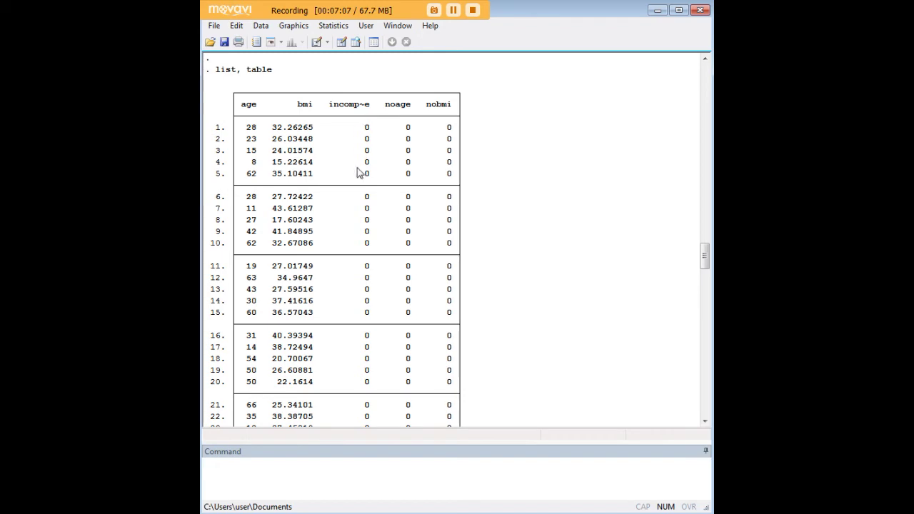
scroll(370, 190, "down", 5)
scroll(369, 204, "down", 4)
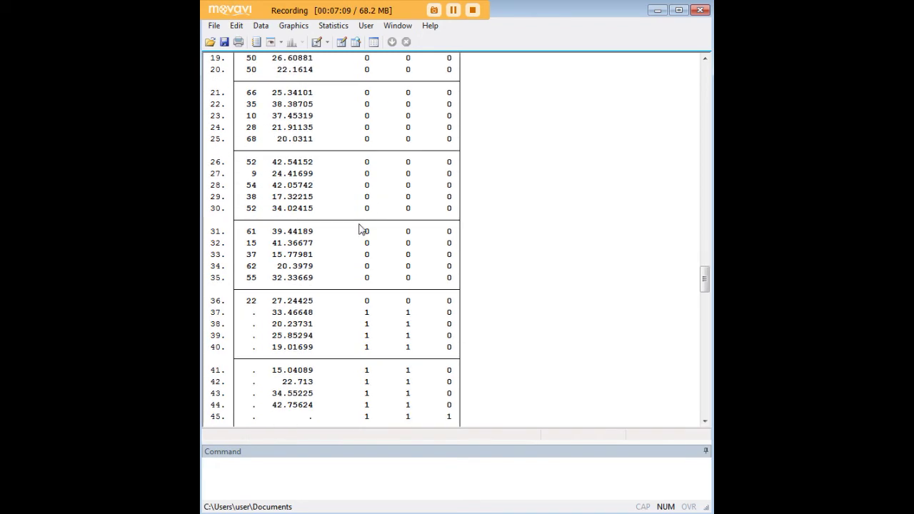
scroll(360, 227, "down", 4)
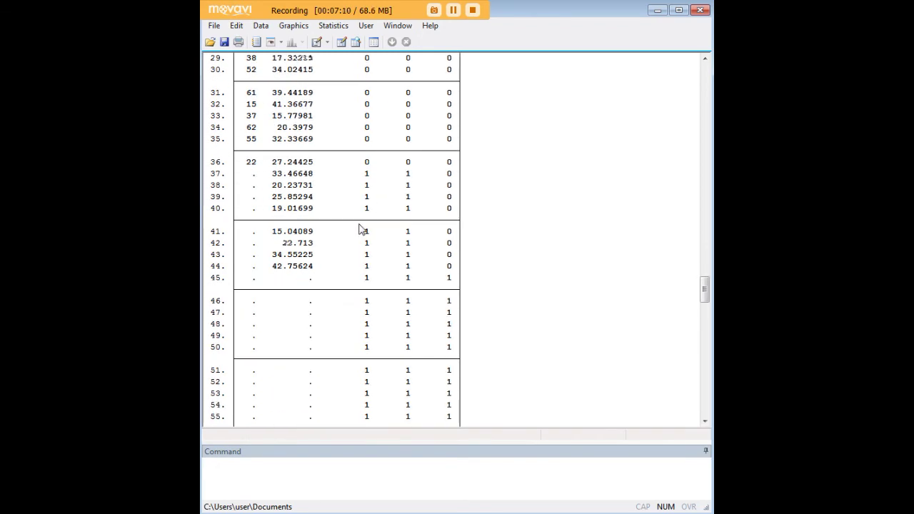
left_click_drag(406, 172, 410, 174)
left_click(410, 174)
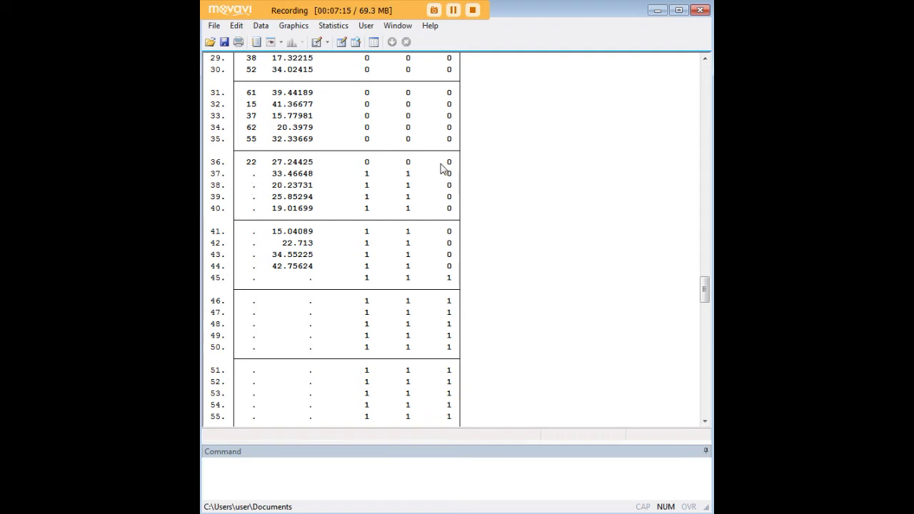
left_click_drag(455, 179, 449, 177)
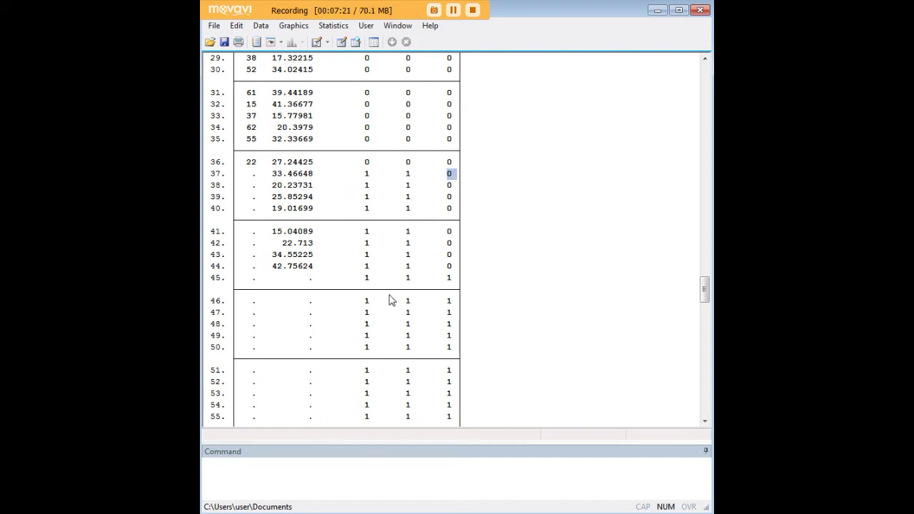
scroll(393, 298, "down", 1)
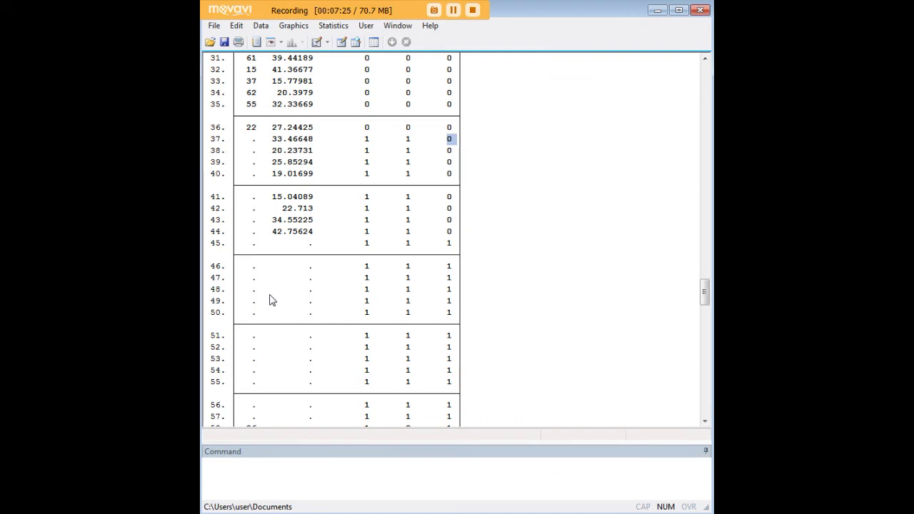
scroll(271, 300, "down", 2)
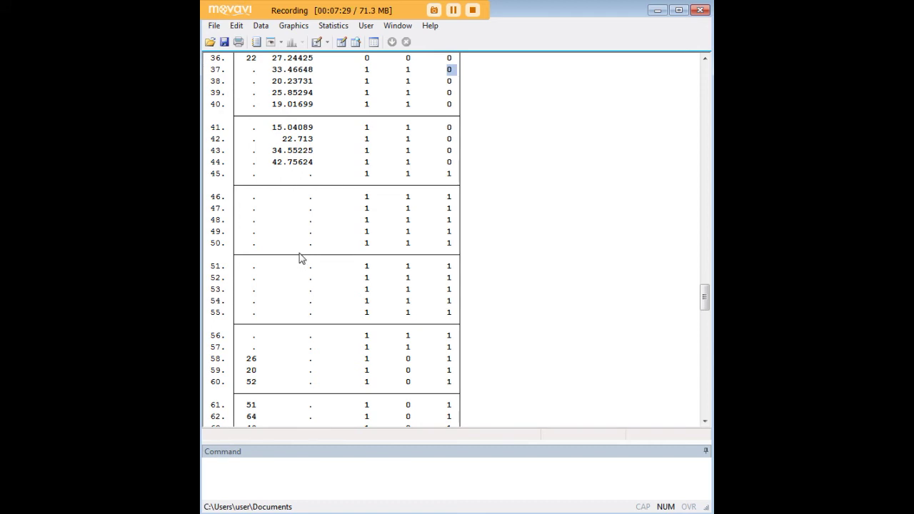
left_click(350, 227)
scroll(409, 298, "down", 7)
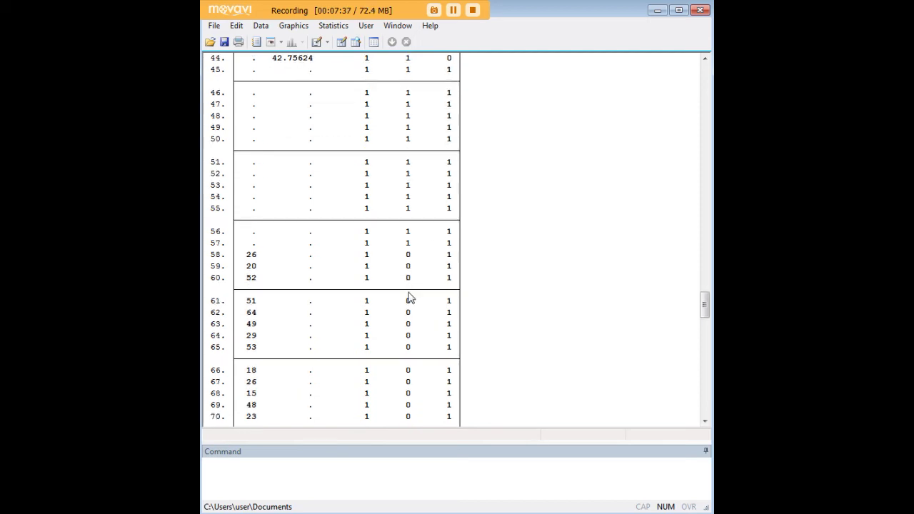
scroll(409, 298, "down", 13)
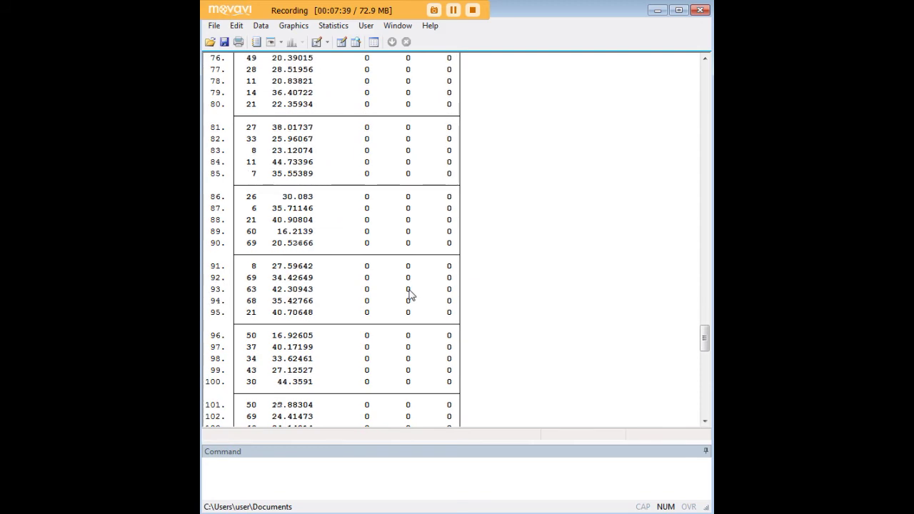
scroll(410, 291, "down", 14)
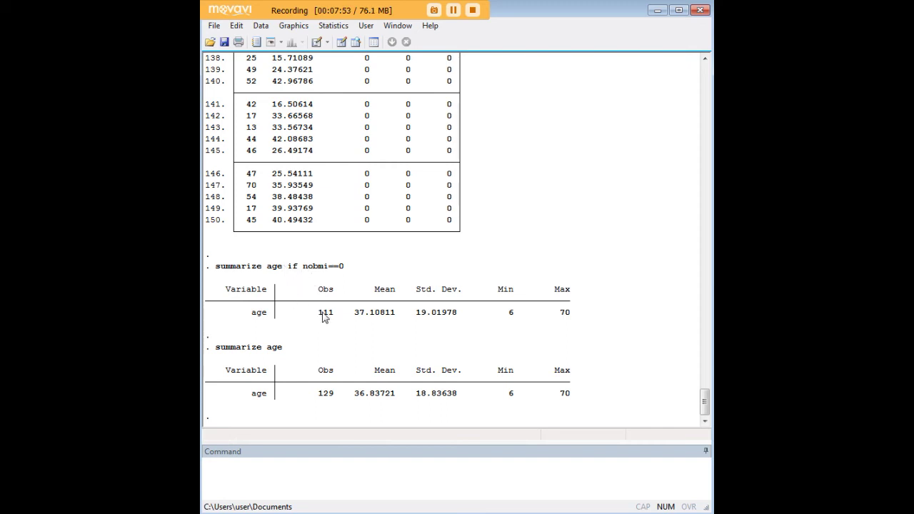
left_click_drag(343, 271, 292, 273)
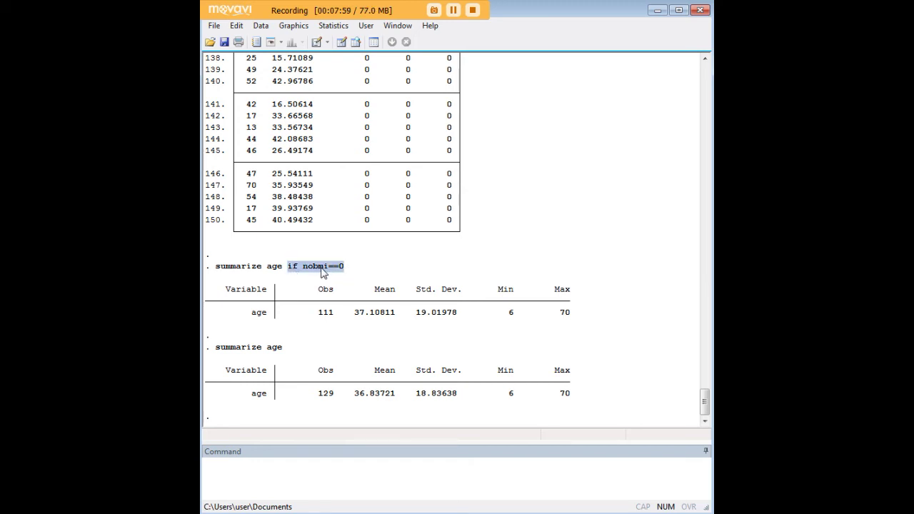
left_click(276, 271)
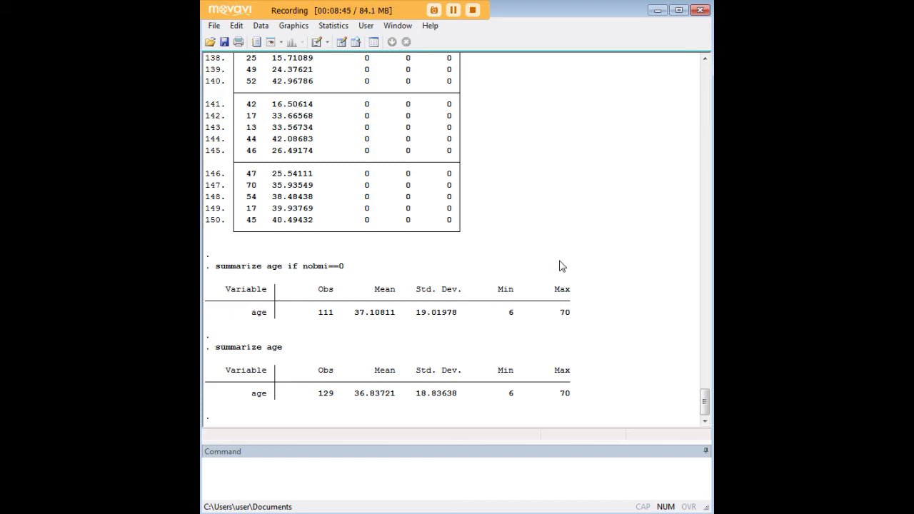
scroll(547, 250, "up", 10)
scroll(541, 265, "up", 20)
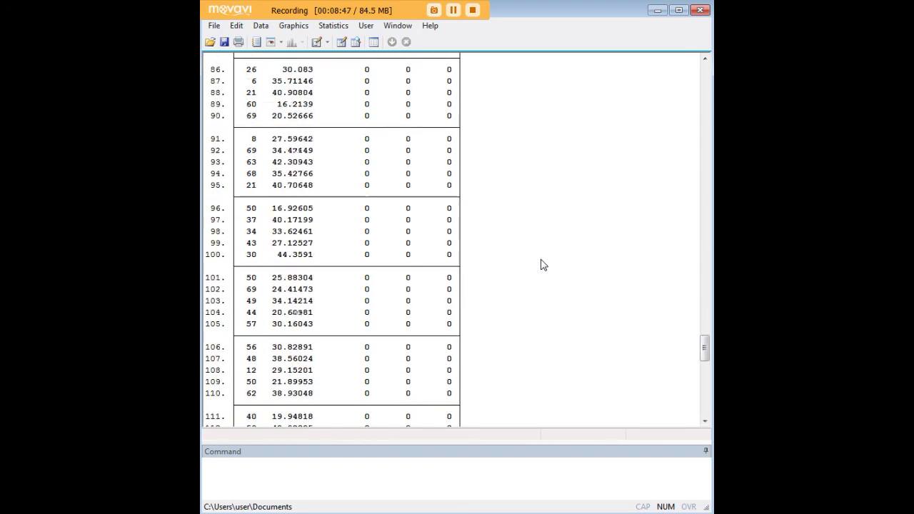
scroll(416, 242, "up", 20)
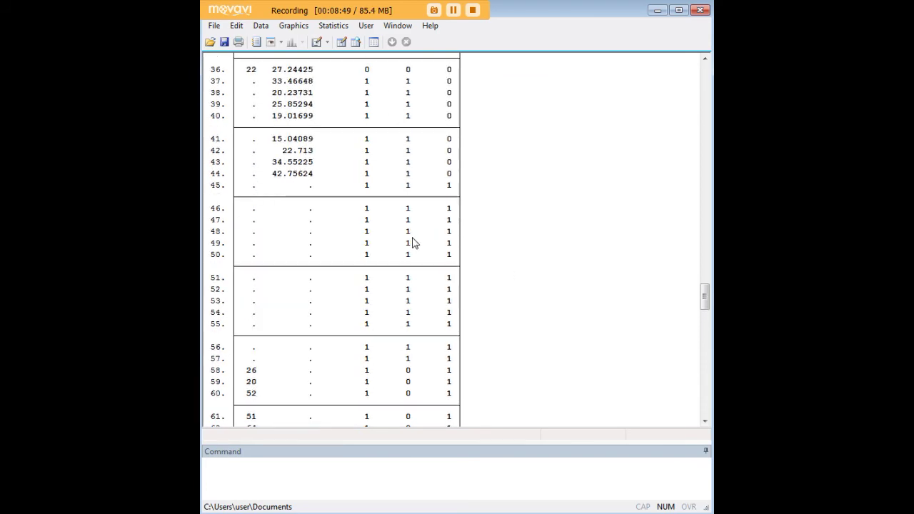
scroll(515, 286, "up", 1)
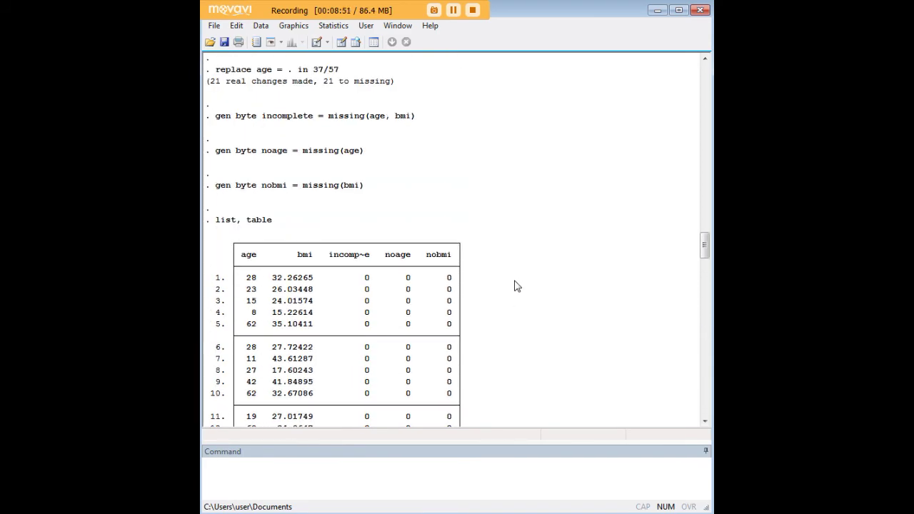
scroll(517, 284, "down", 18)
scroll(526, 294, "down", 20)
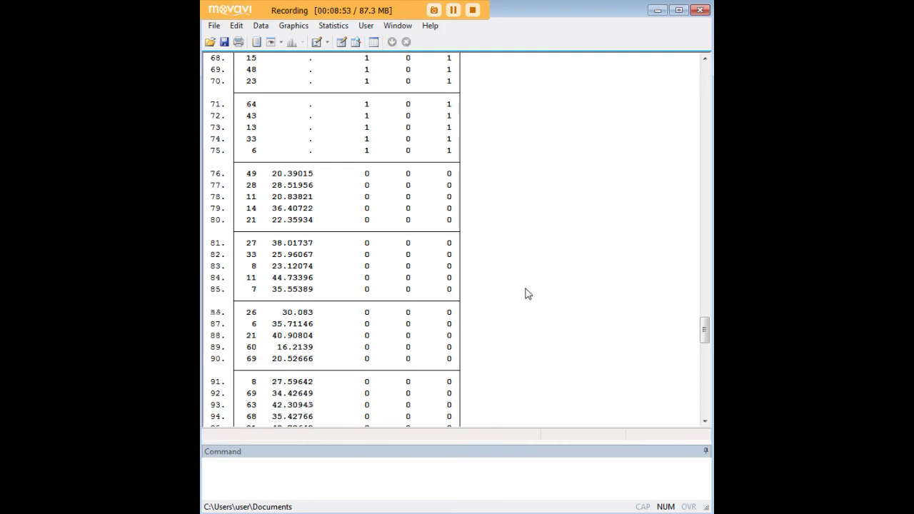
scroll(527, 293, "down", 3)
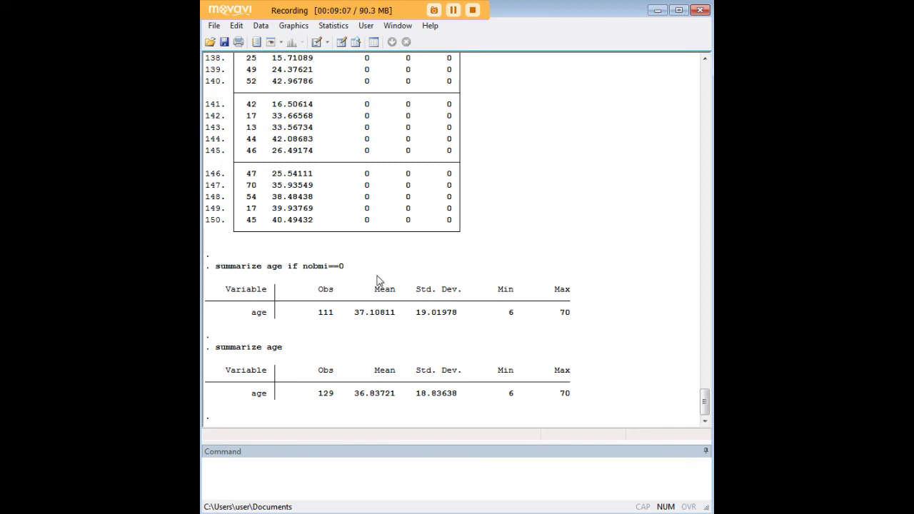
left_click_drag(345, 271, 307, 273)
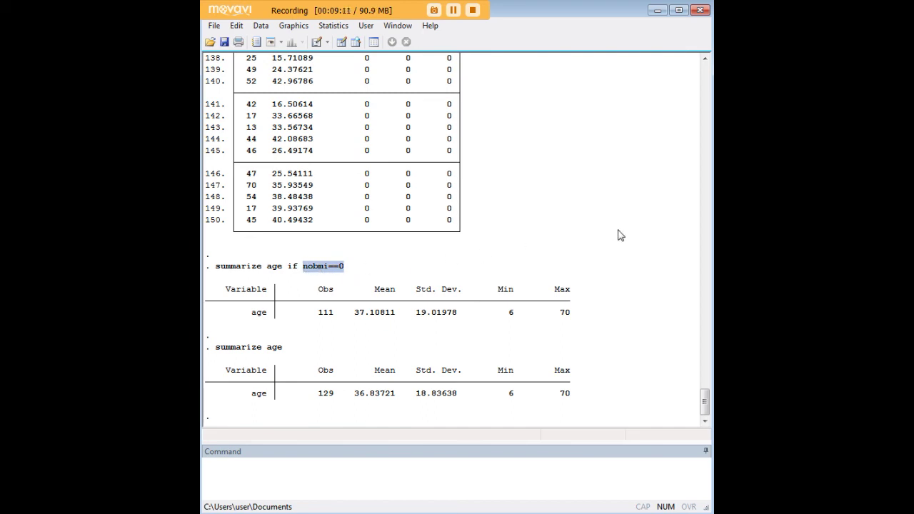
left_click(597, 227)
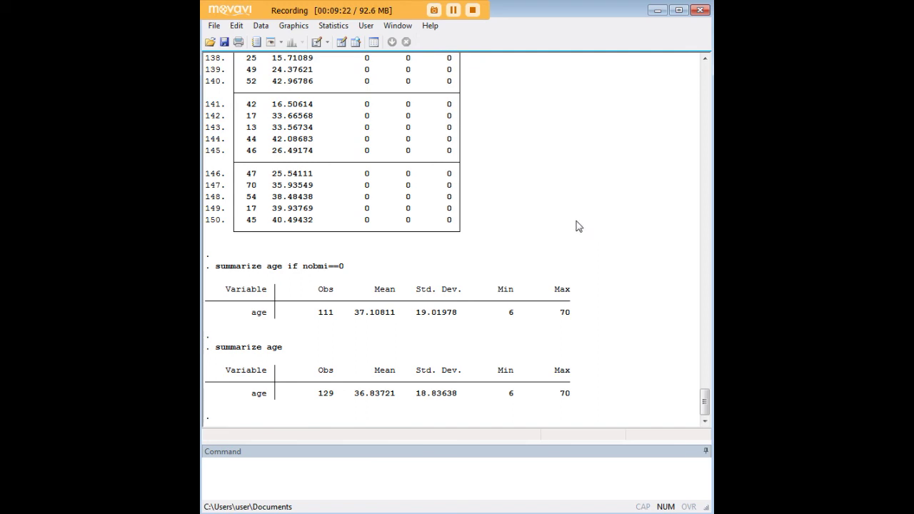
scroll(468, 228, "up", 8)
scroll(464, 227, "up", 20)
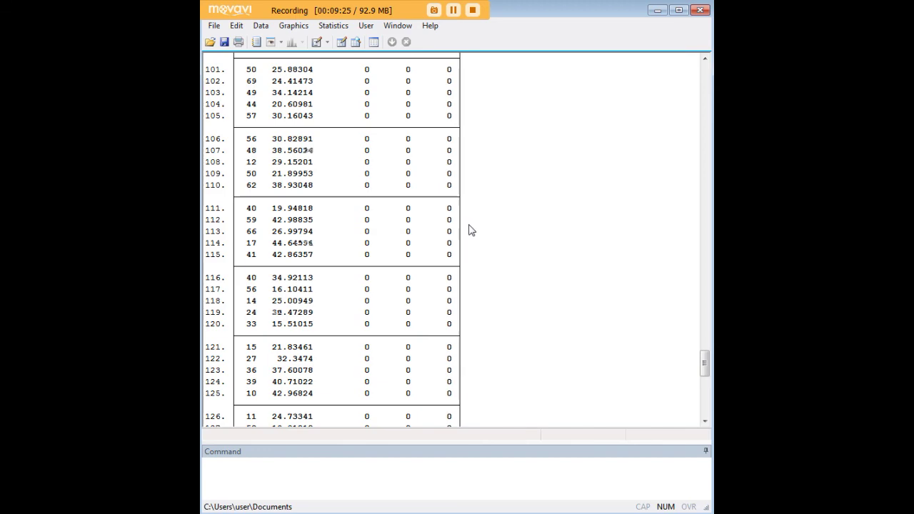
scroll(507, 251, "up", 18)
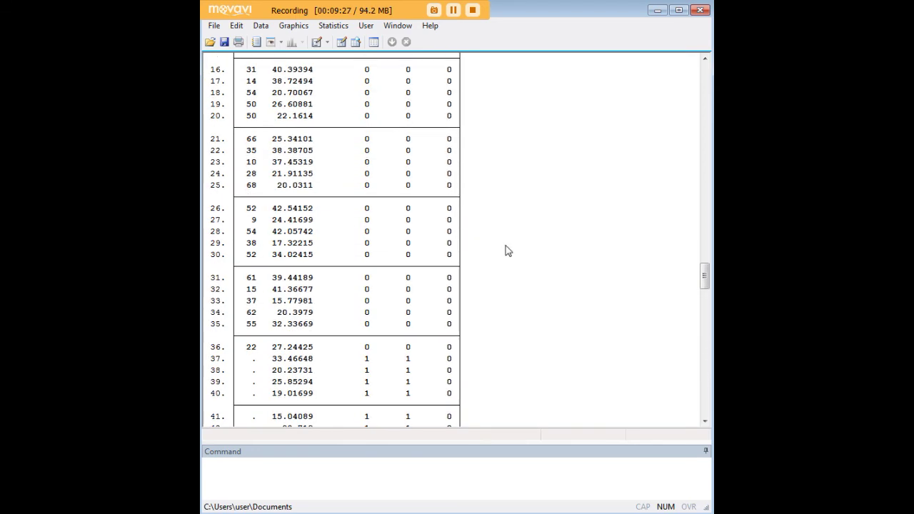
scroll(547, 279, "down", 20)
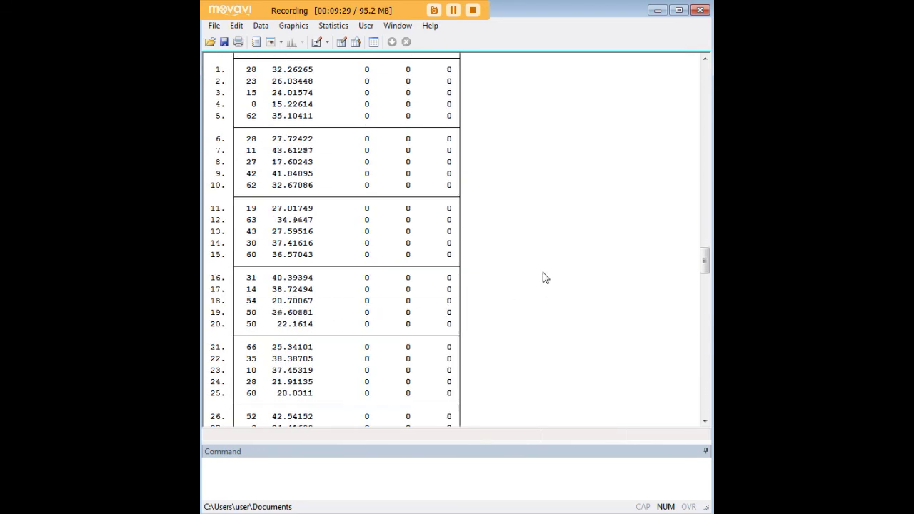
scroll(547, 278, "down", 20)
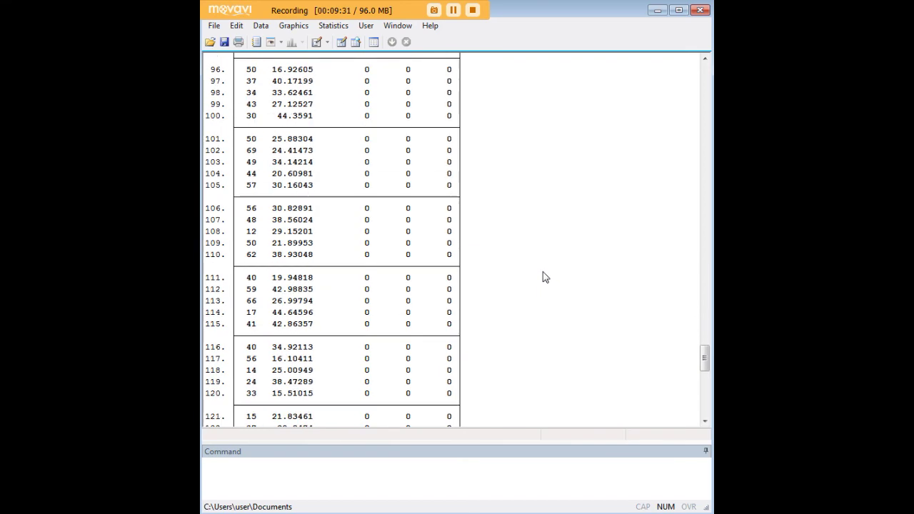